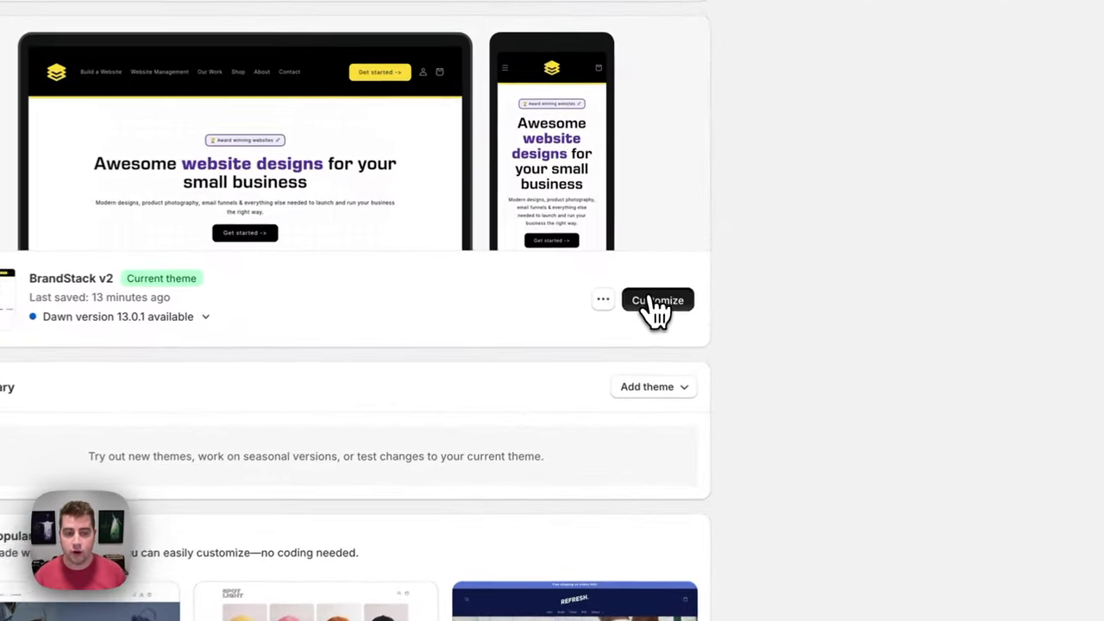
# Open the BrandStack v2 theme for customization and add an "S&B - Fancy Multicolumns" section below the second "S&B - Liquid Multicolumns" section.
pyautogui.click(777, 294)
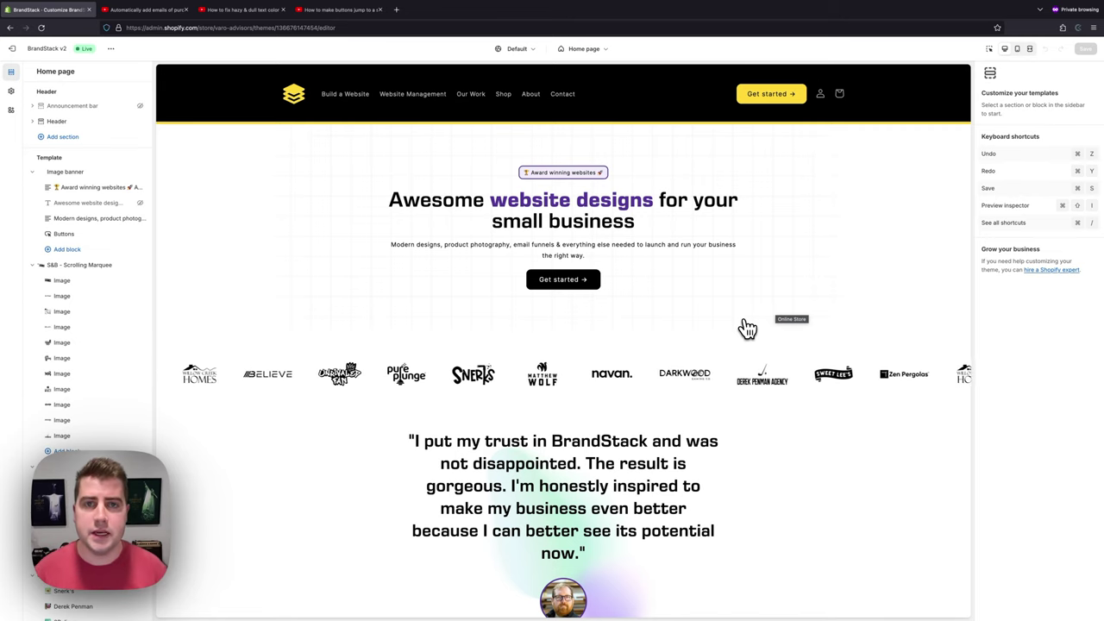
pyautogui.scroll(-1, 86, 332)
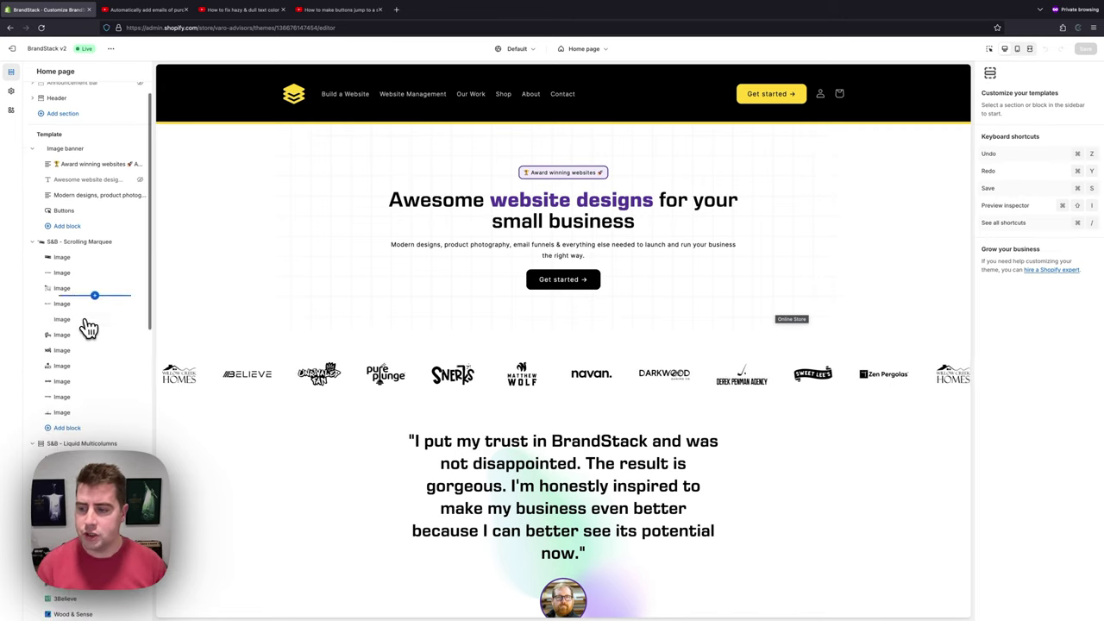
pyautogui.scroll(-1, 76, 450)
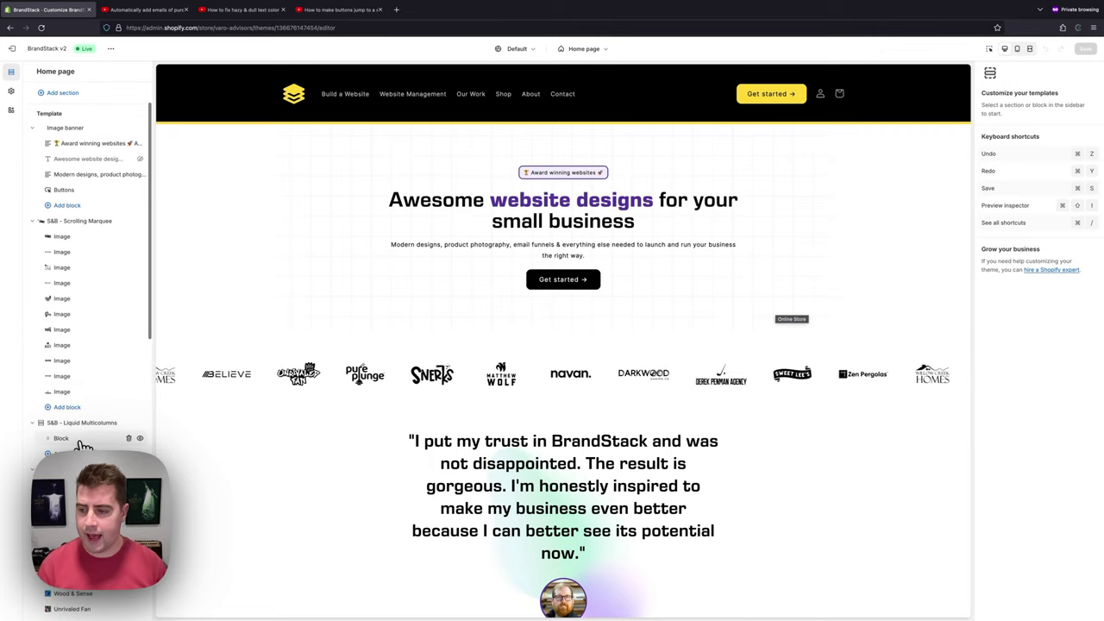
pyautogui.scroll(-1, 84, 444)
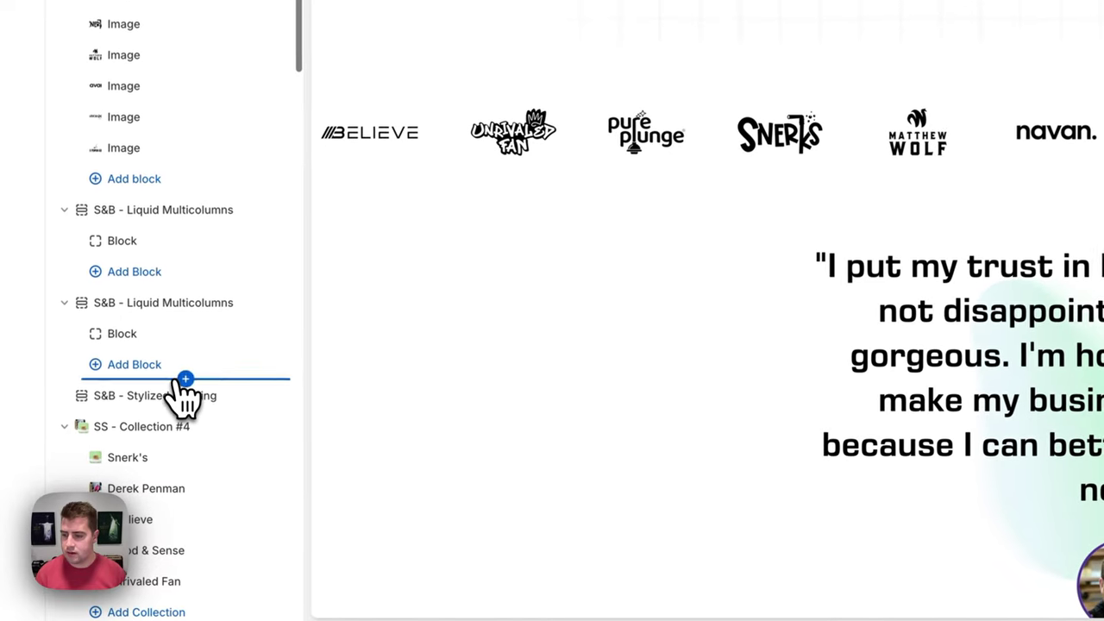
pyautogui.click(186, 379)
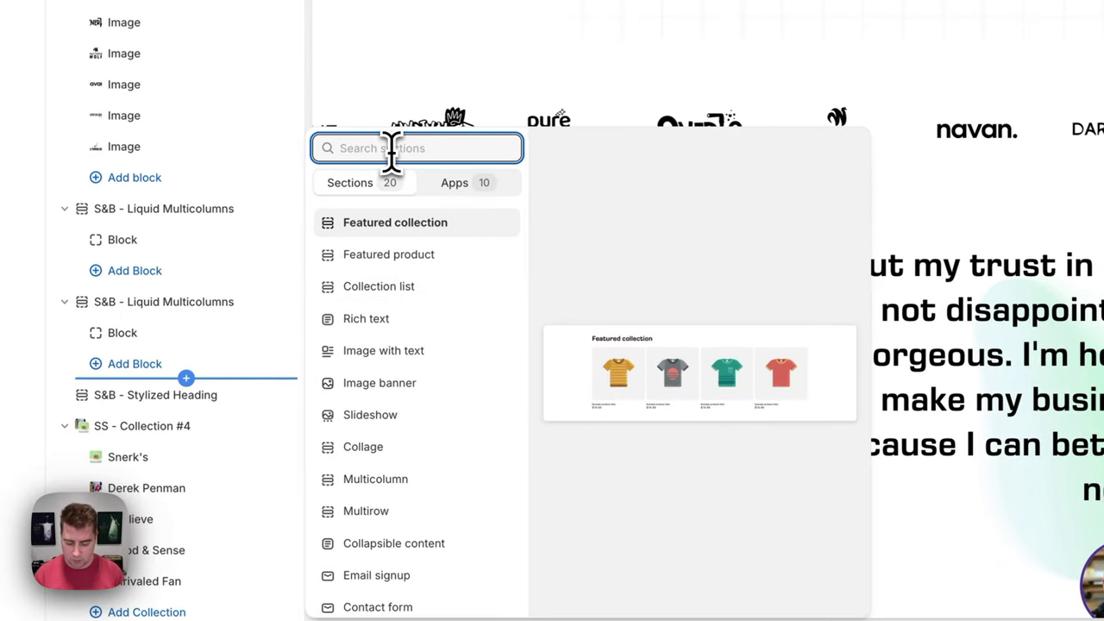
pyautogui.write('fancy')
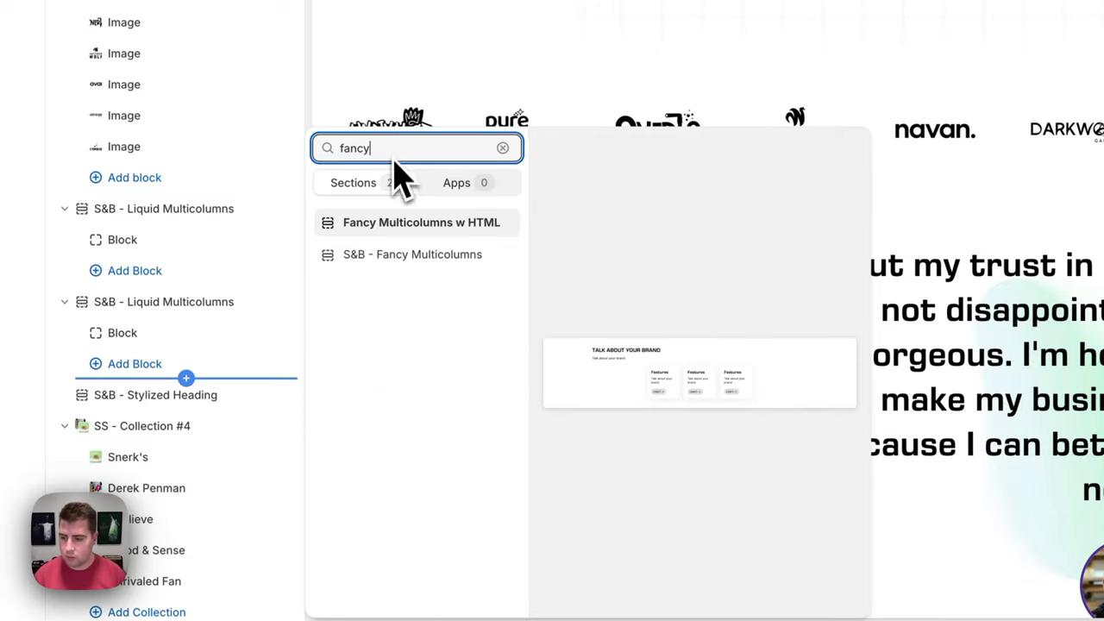
pyautogui.click(431, 257)
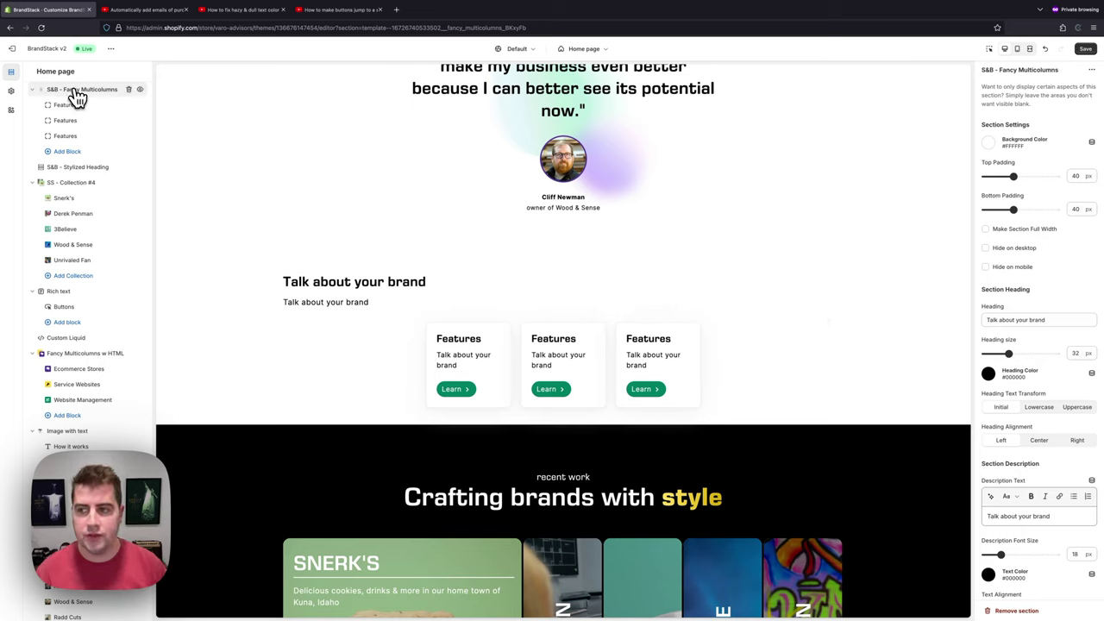
# Try red, dark red and muted pink as the Fancy Multicolumns section's background color, and return it to white #FFFFFF.
pyautogui.scroll(1, 86, 101)
pyautogui.scroll(1, 87, 101)
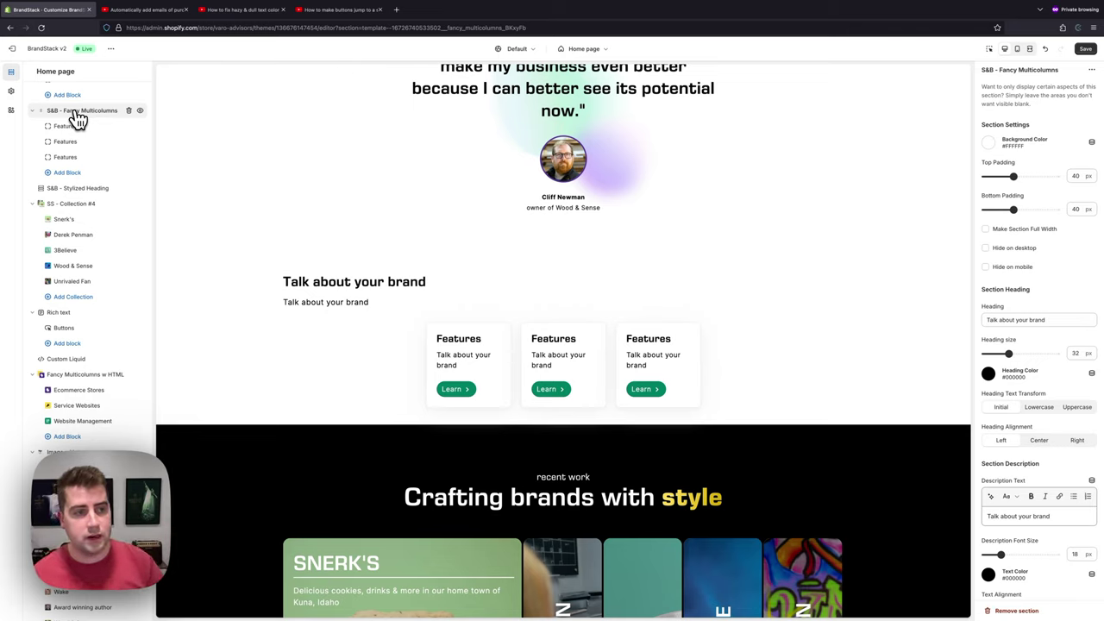
pyautogui.click(989, 143)
pyautogui.click(1046, 164)
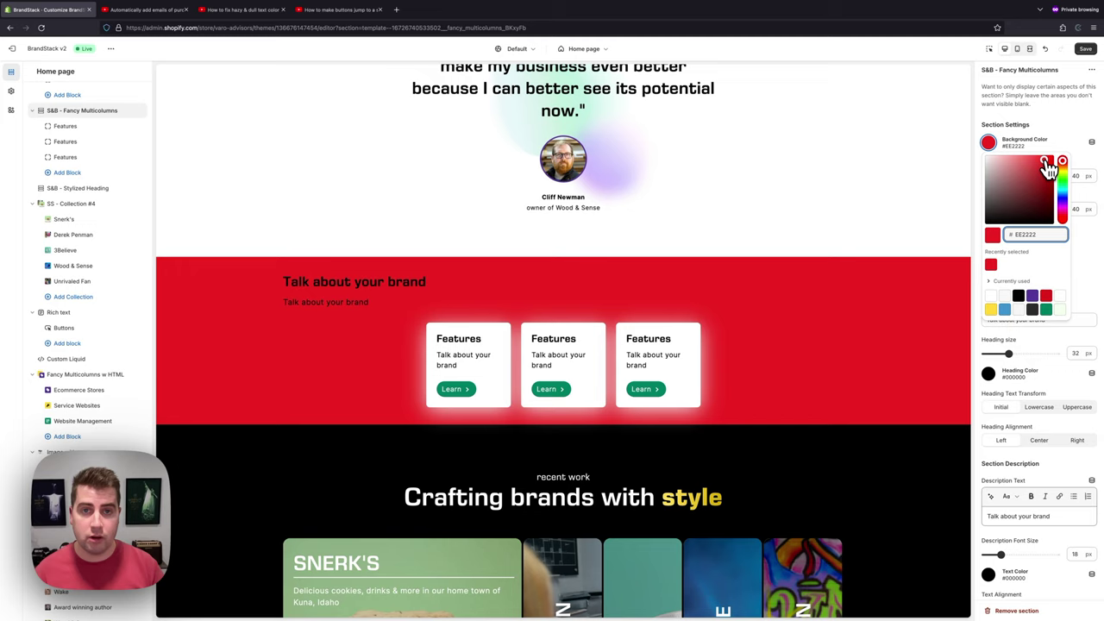
pyautogui.click(1047, 209)
pyautogui.click(1024, 192)
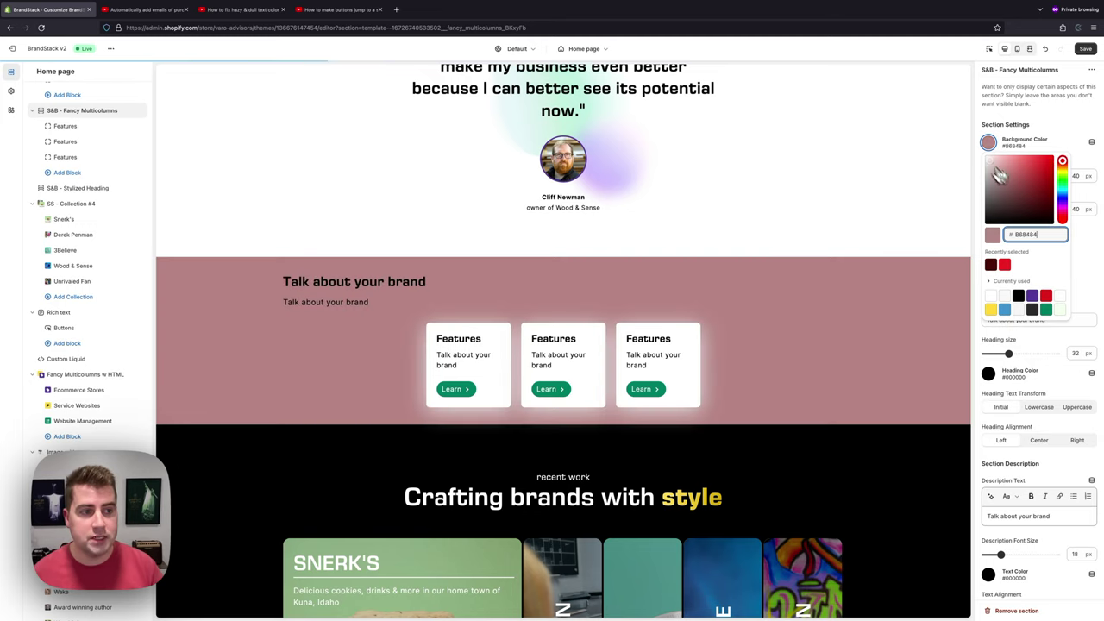
pyautogui.click(987, 158)
# Set the Fancy Multicolumns section's top padding to 0 px and its bottom padding to 72 px.
pyautogui.moveTo(1014, 177); pyautogui.dragTo(1055, 176)
pyautogui.moveTo(1016, 211); pyautogui.dragTo(1038, 214)
pyautogui.moveTo(1055, 176); pyautogui.dragTo(971, 183)
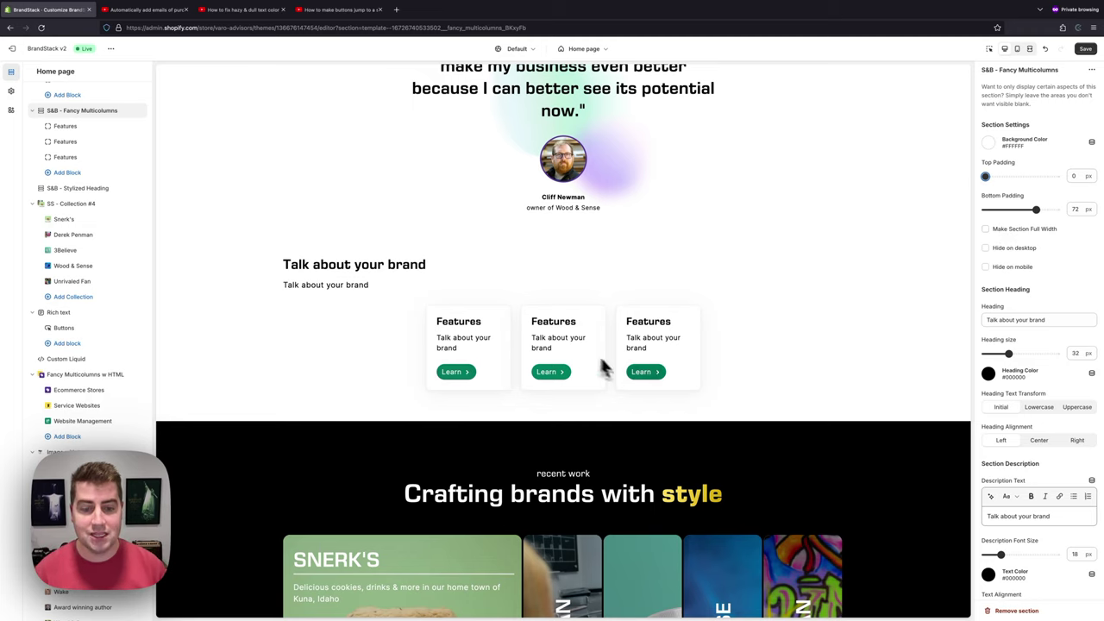
# Make the Fancy Multicolumns section full width, and briefly test hiding it on desktop.
pyautogui.click(1027, 229)
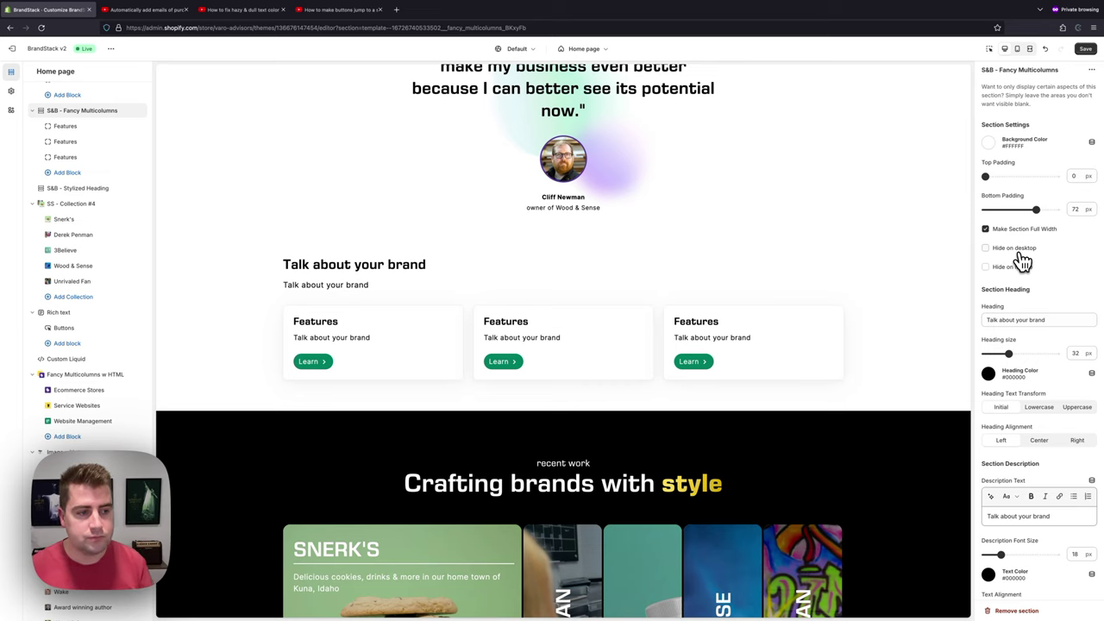
pyautogui.click(1023, 256)
pyautogui.click(1022, 257)
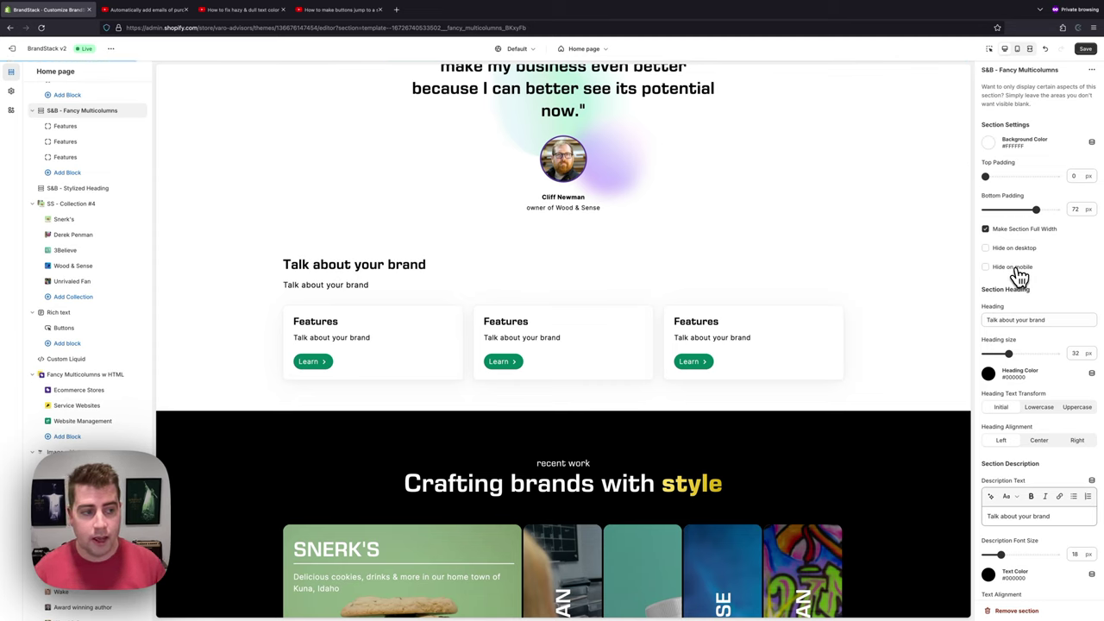
# Replace the section heading with "Check out some of our Shopify tips & tricks".
pyautogui.scroll(-1, 1019, 272)
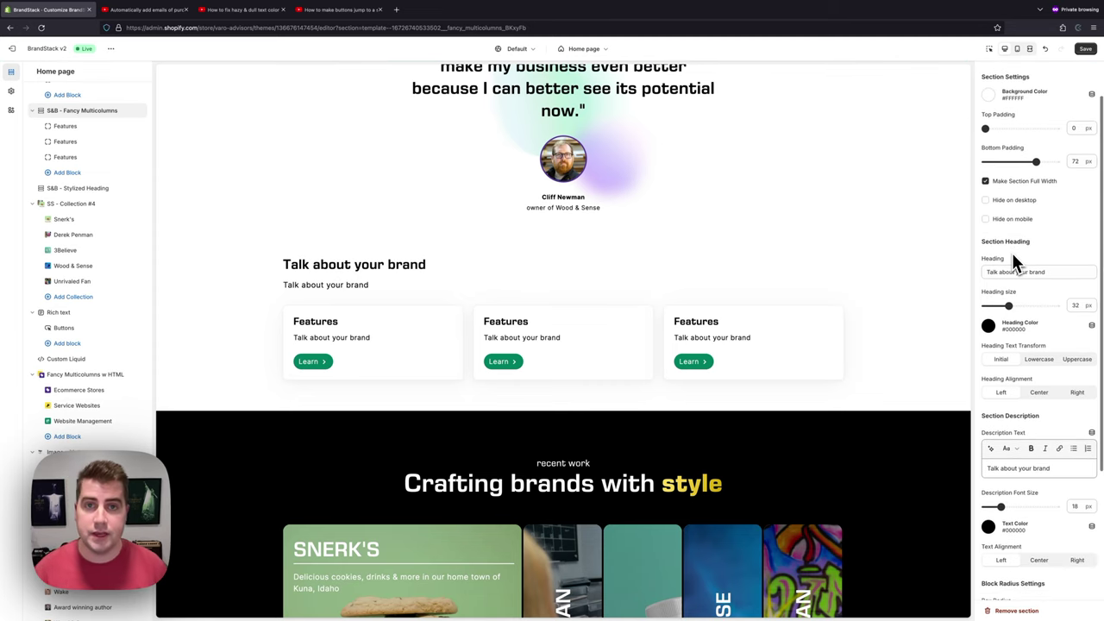
pyautogui.tripleClick(1026, 271)
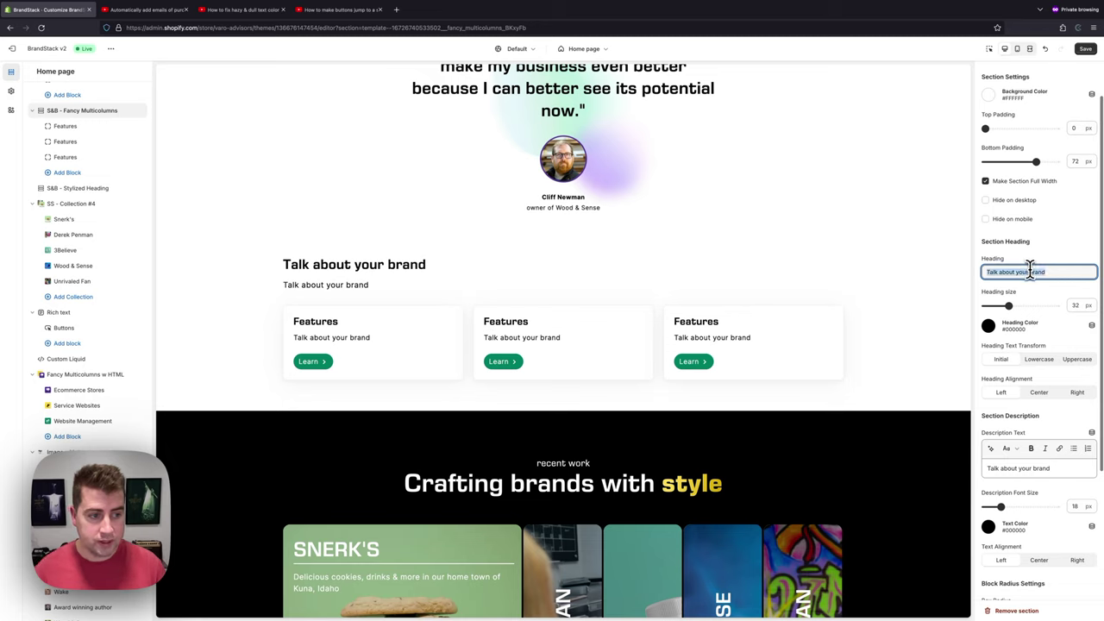
pyautogui.write('Check out some of our Shopify t')
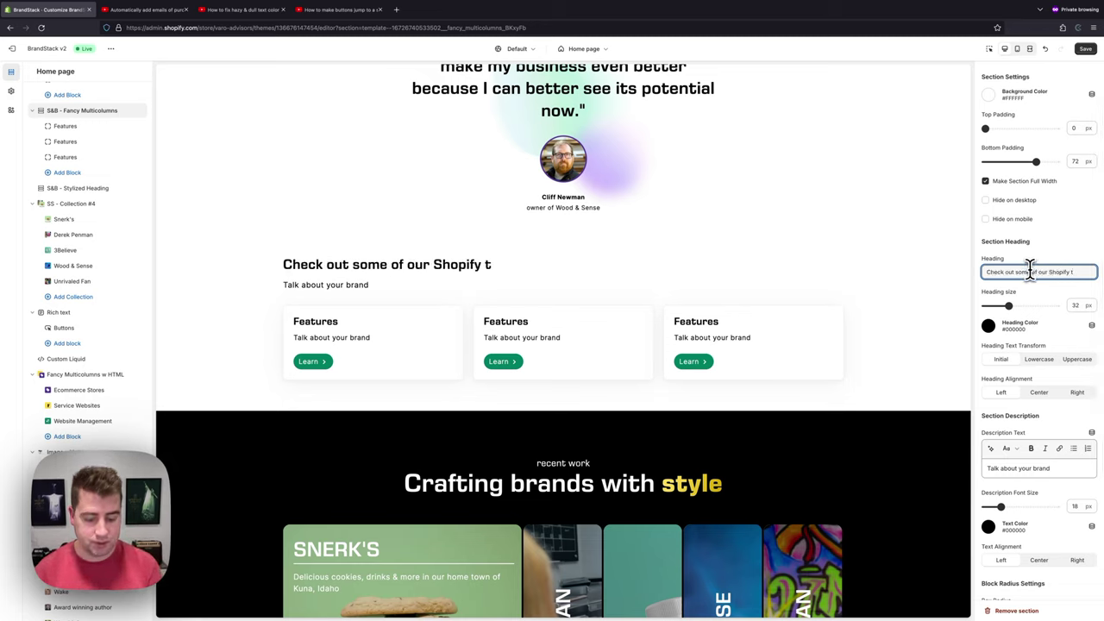
pyautogui.write('ips & tricks')
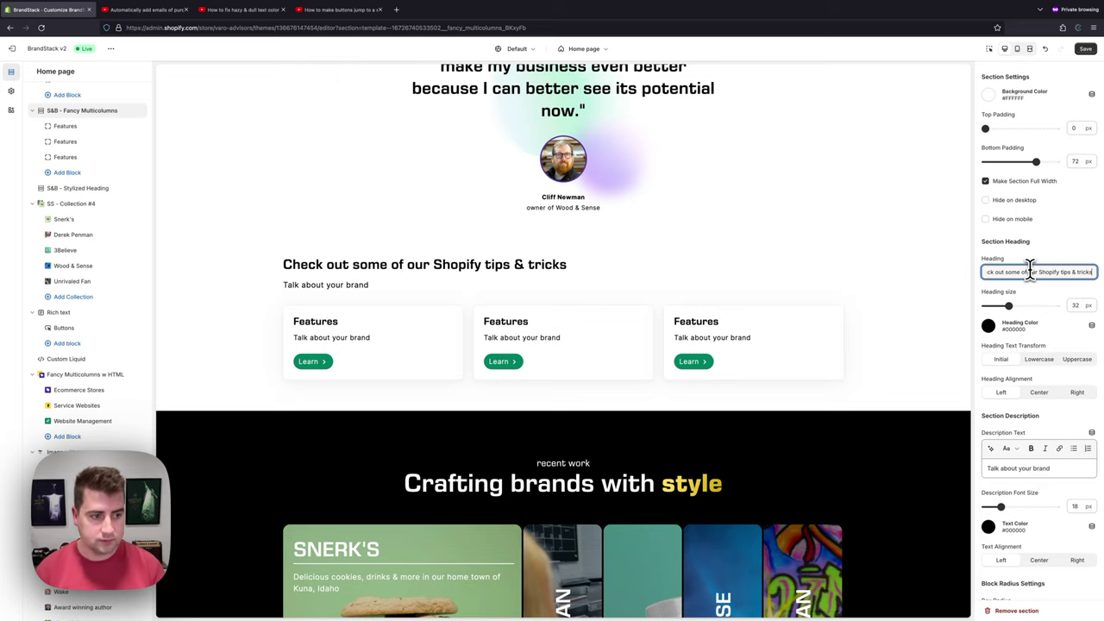
# Set the section heading's size to 40 px and its color to the theme purple #553499.
pyautogui.moveTo(1008, 307)
pyautogui.mouseDown()
pyautogui.moveTo(1041, 311)
pyautogui.moveTo(996, 307)
pyautogui.moveTo(1022, 306)
pyautogui.mouseUp()
pyautogui.click(991, 326)
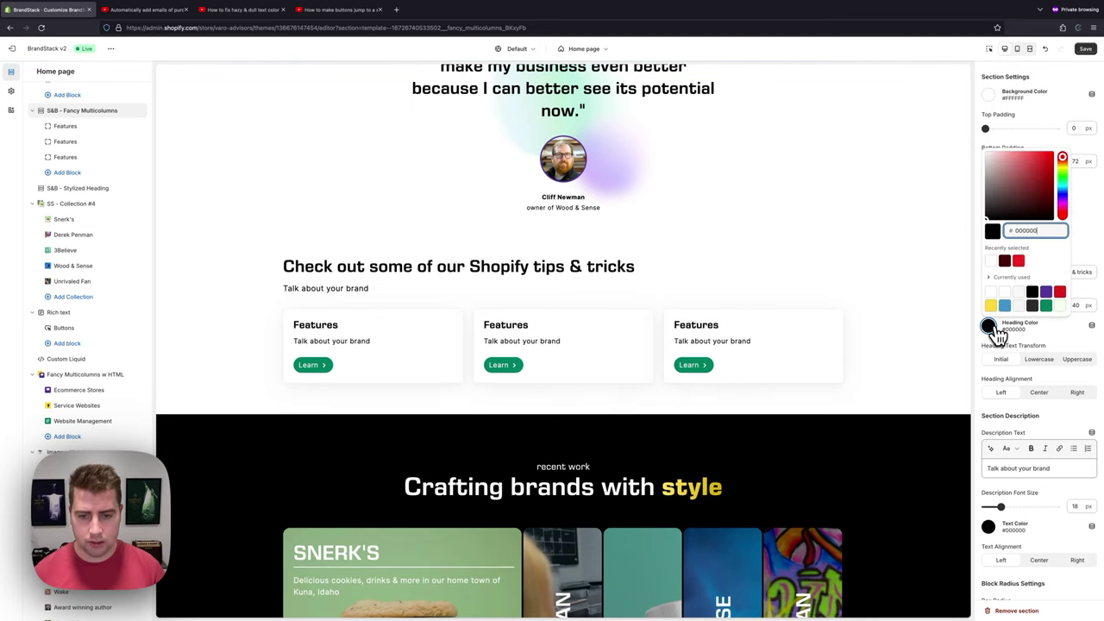
pyautogui.click(1045, 291)
pyautogui.click(993, 329)
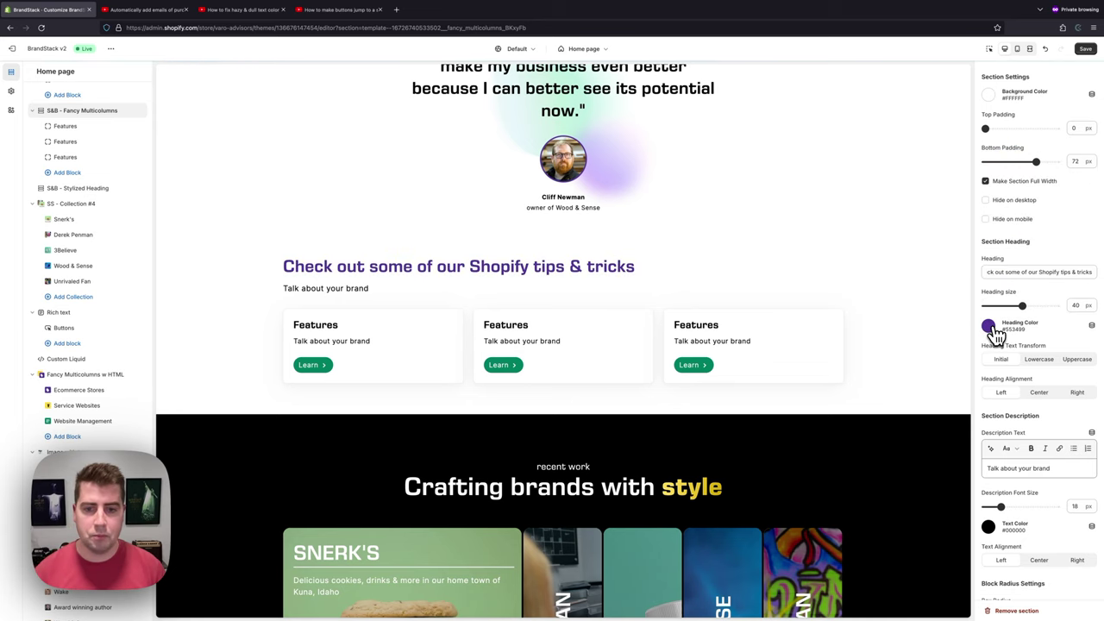
# Try the lowercase and uppercase text transforms on the section heading, and return it to Initial.
pyautogui.scroll(-1, 996, 334)
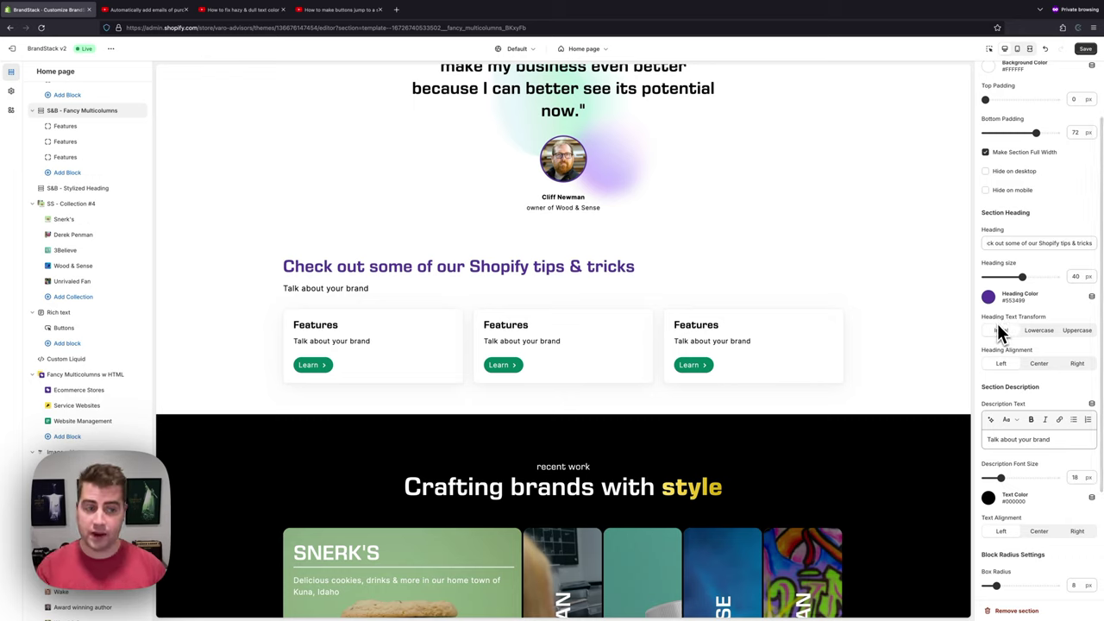
pyautogui.click(1051, 340)
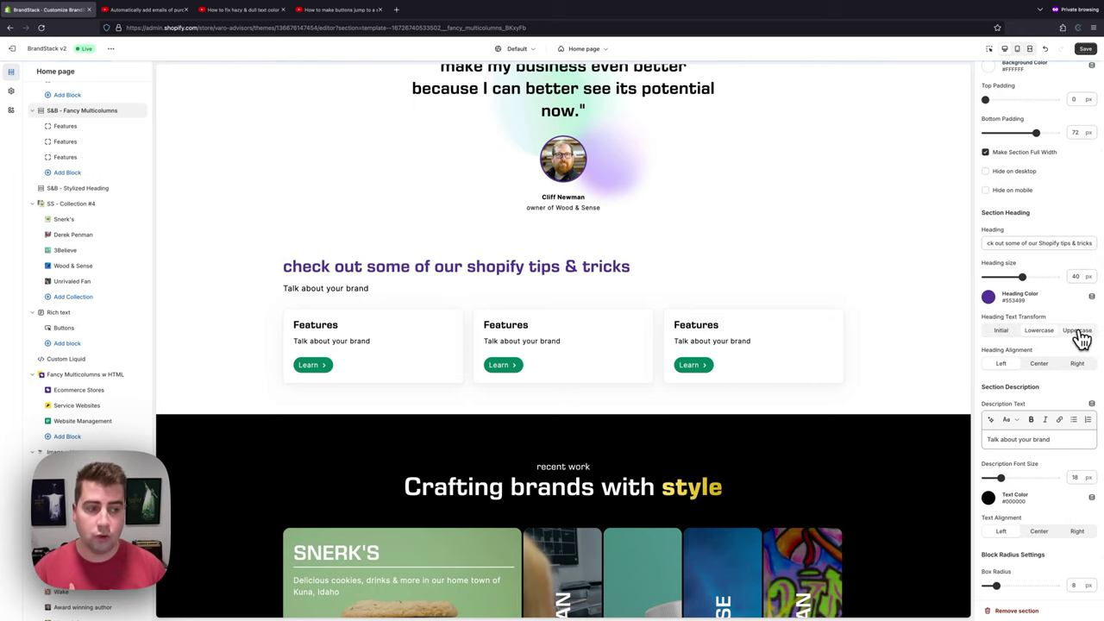
pyautogui.click(1083, 337)
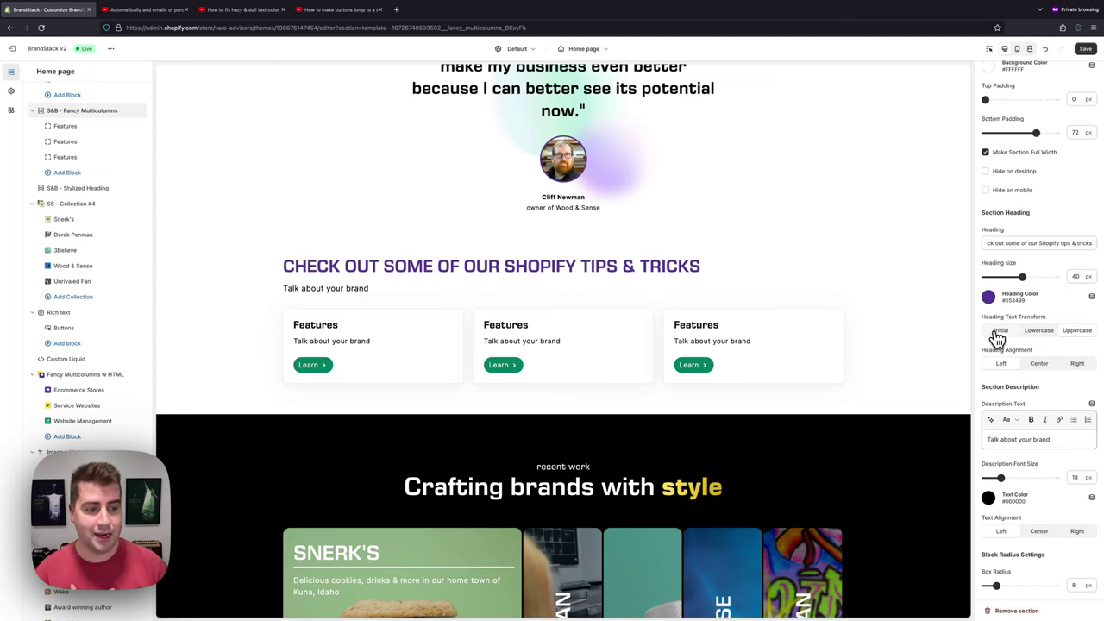
pyautogui.click(999, 336)
# Center the section heading and set the section description's font size to 15 px.
pyautogui.click(1041, 366)
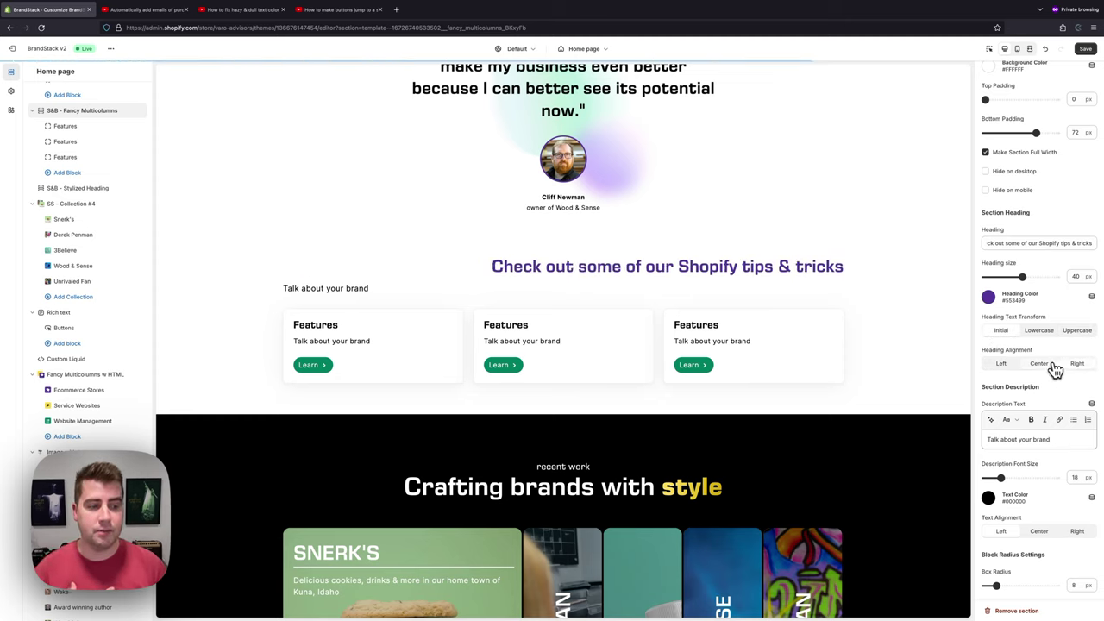
pyautogui.scroll(-5, 1048, 366)
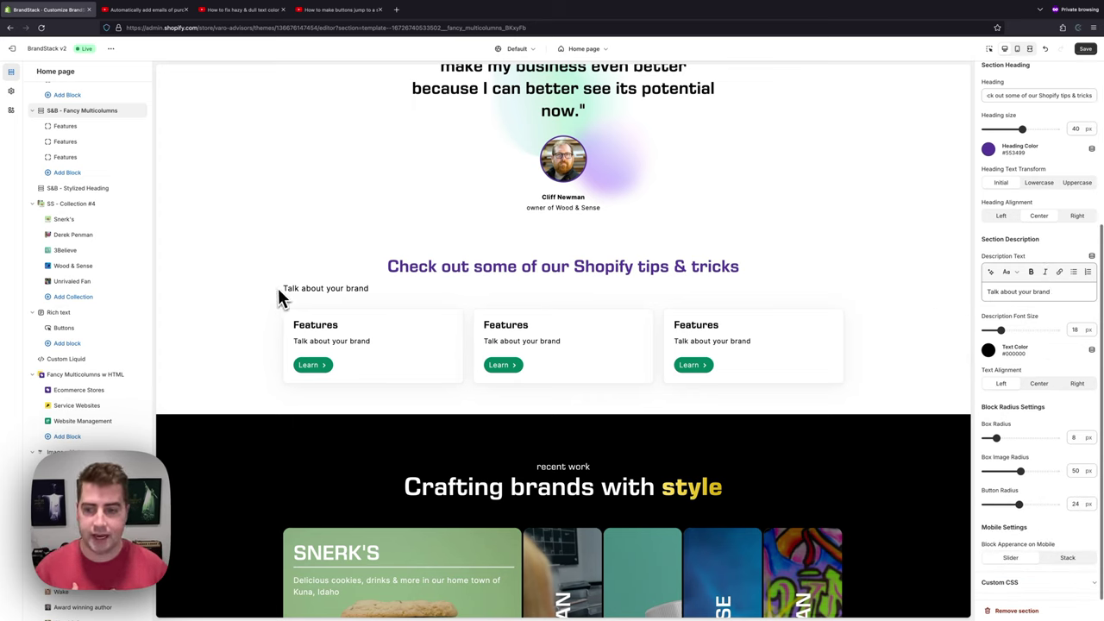
pyautogui.moveTo(282, 290); pyautogui.dragTo(370, 293)
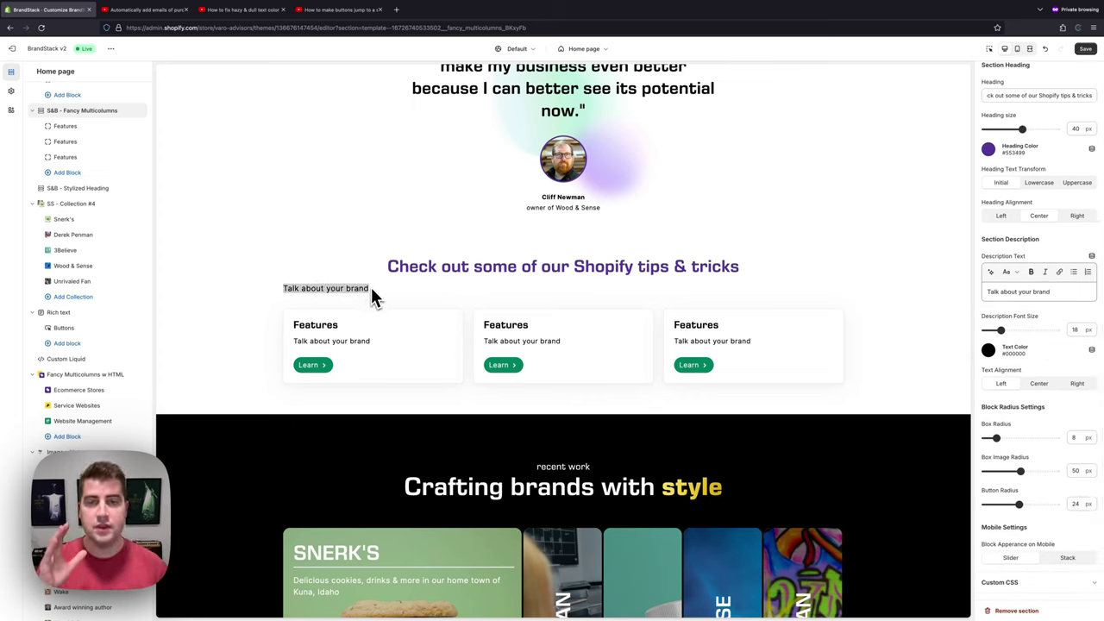
pyautogui.click(371, 293)
pyautogui.moveTo(1000, 331); pyautogui.dragTo(997, 331)
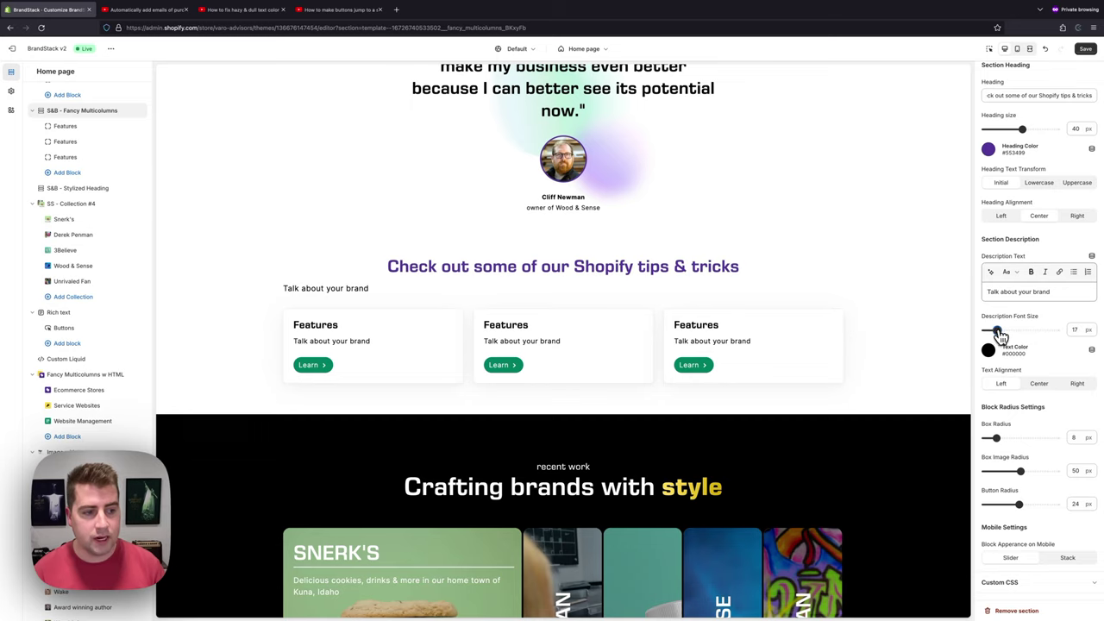
pyautogui.moveTo(993, 332); pyautogui.dragTo(988, 331)
# Replace the section description with "Every Tuesday, we upload new Shopify tips & tricks. Check out a few of our favorites below.".
pyautogui.click(1029, 292)
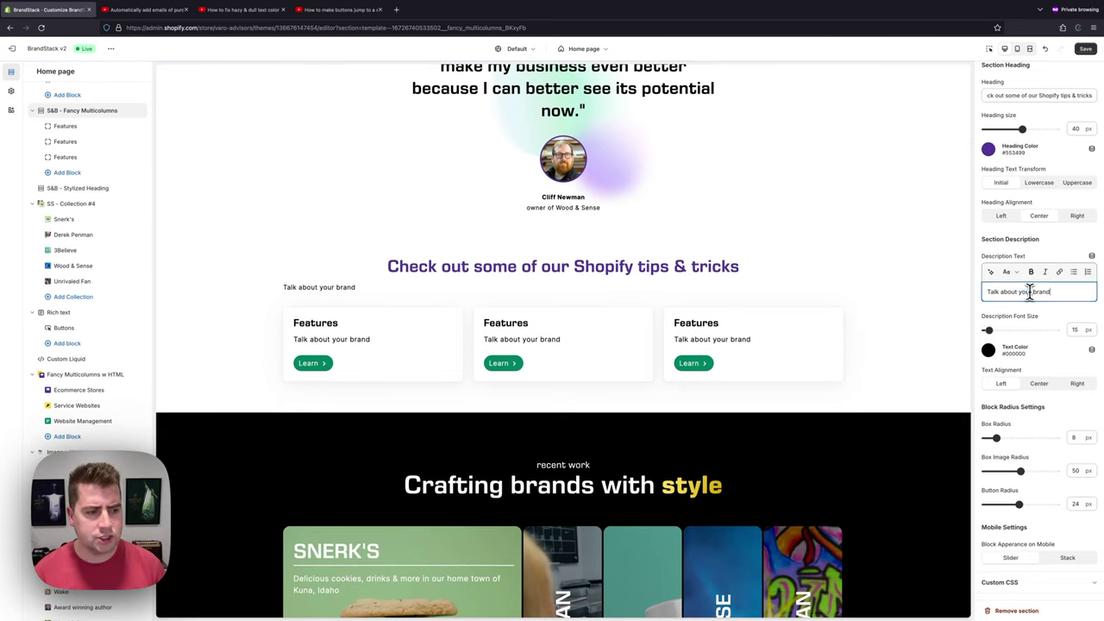
pyautogui.hotkey('ctrl', 'a')
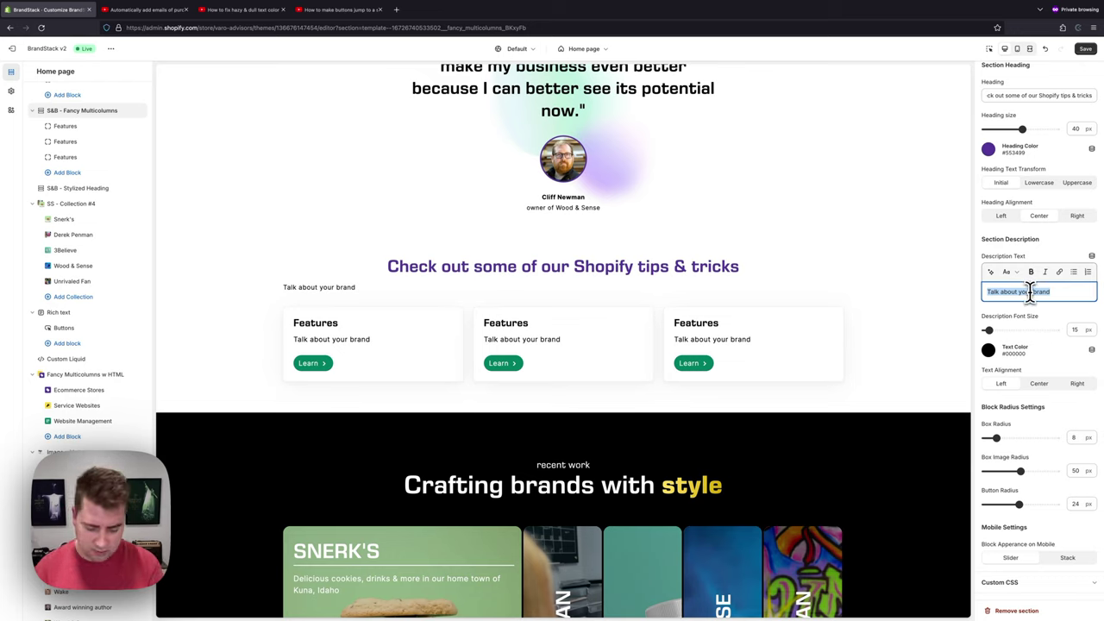
pyautogui.write('Every Tuesd')
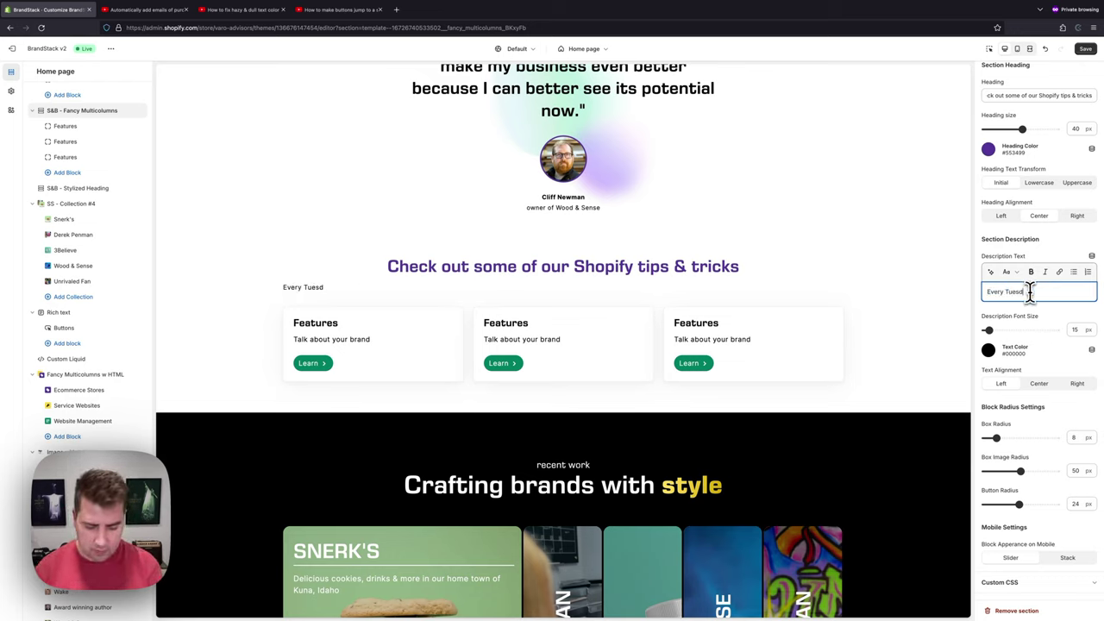
pyautogui.write('ay, we upload new')
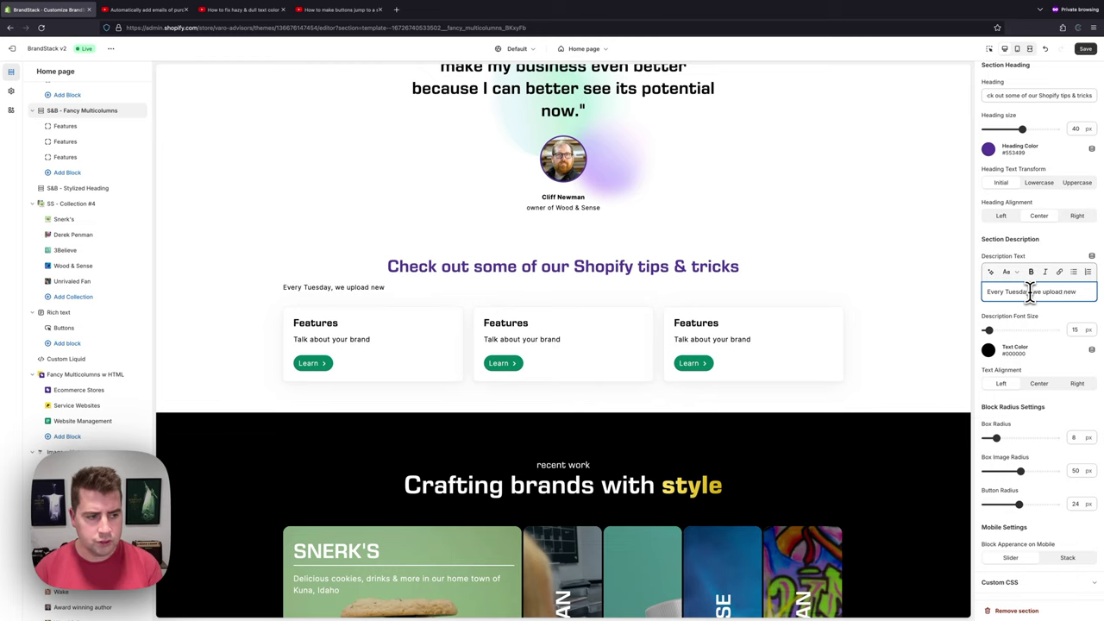
pyautogui.write(' Shopify tips & tricks. Check')
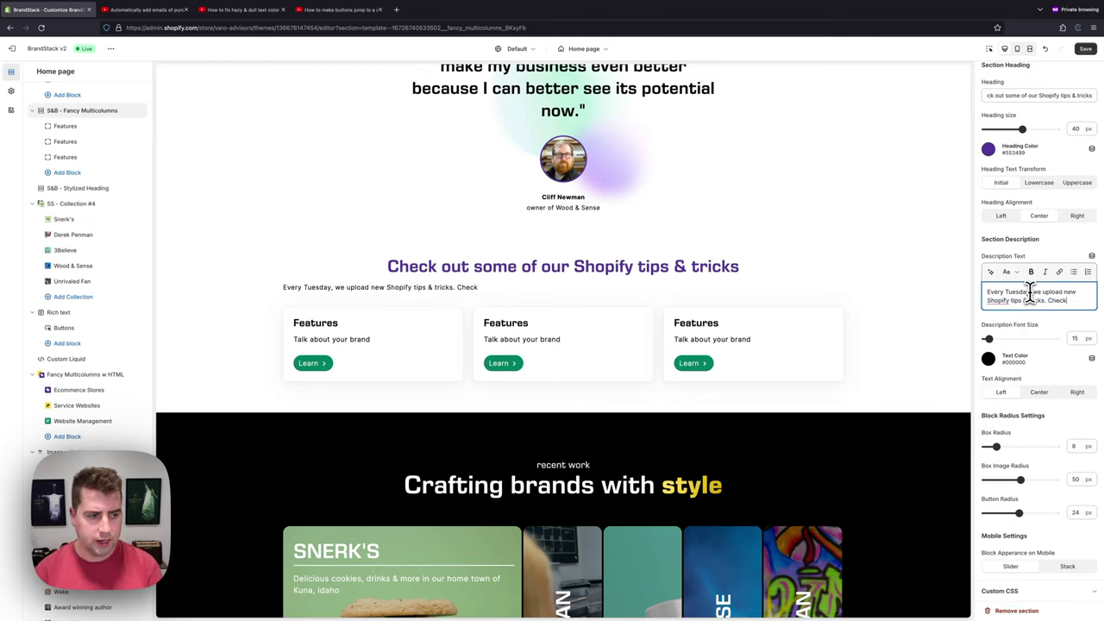
pyautogui.write(' out a few of oro')
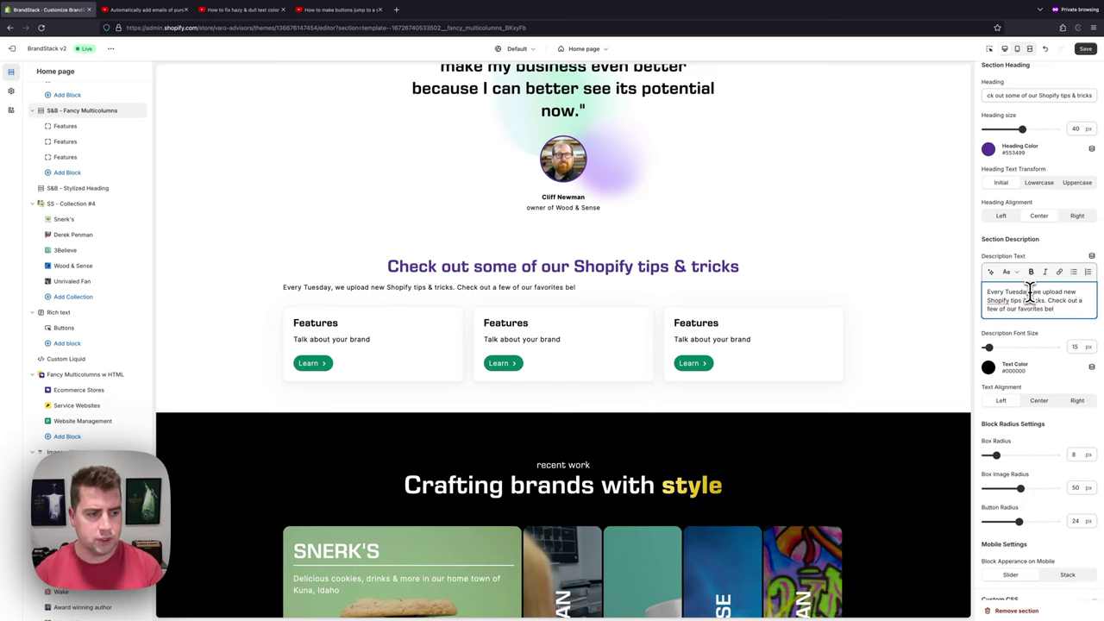
# Try red for the description text, restore it to black #000000, and center the description.
pyautogui.click(988, 368)
pyautogui.click(1059, 333)
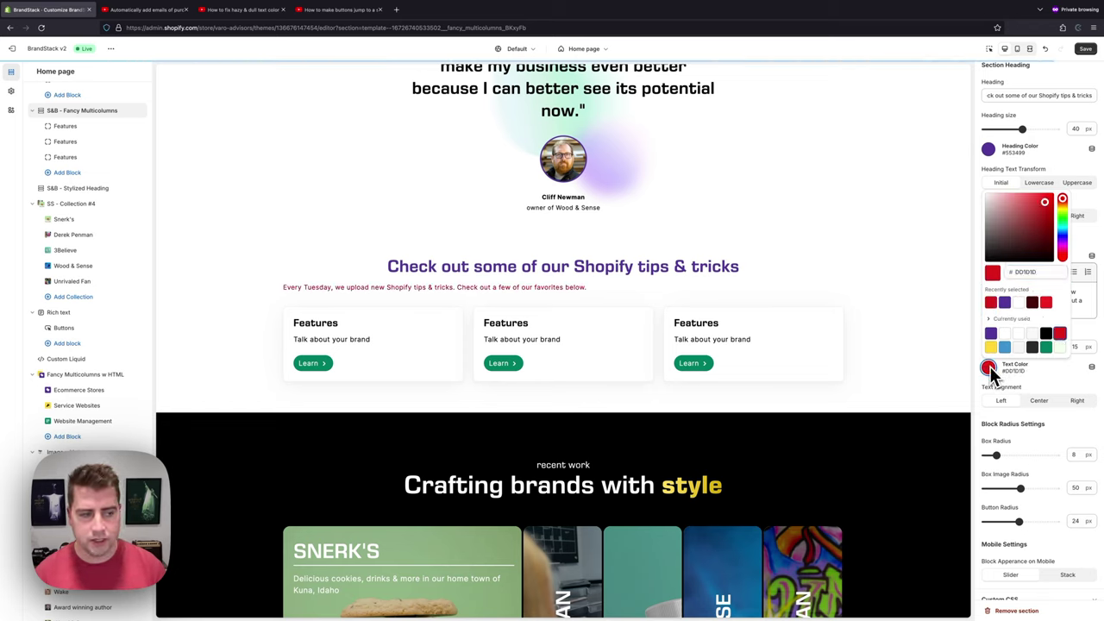
pyautogui.click(1046, 333)
pyautogui.click(1040, 388)
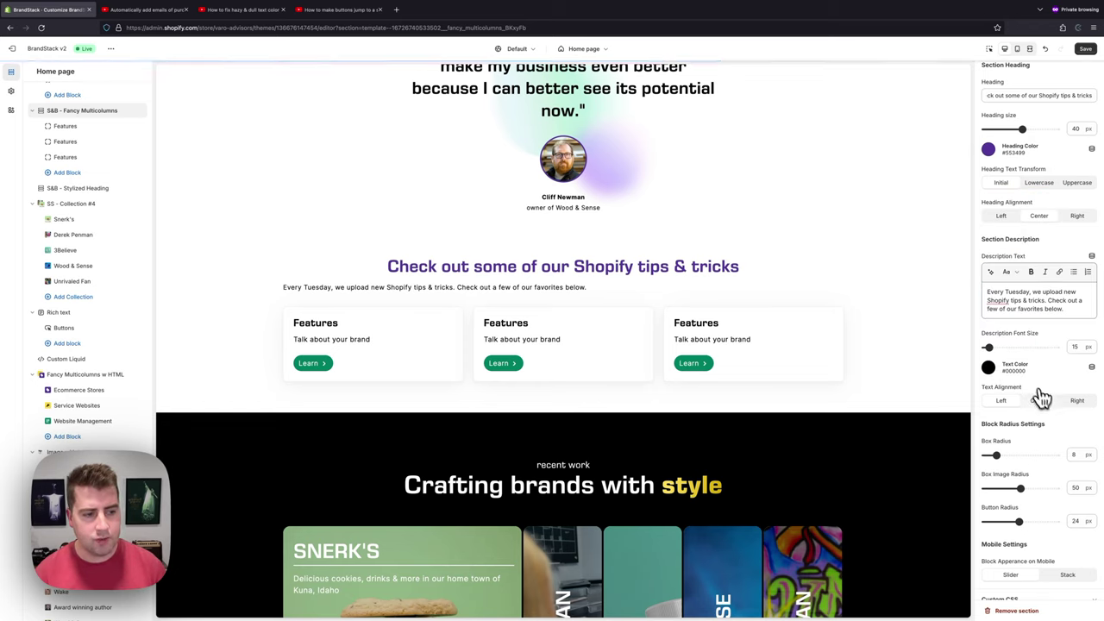
pyautogui.click(1040, 402)
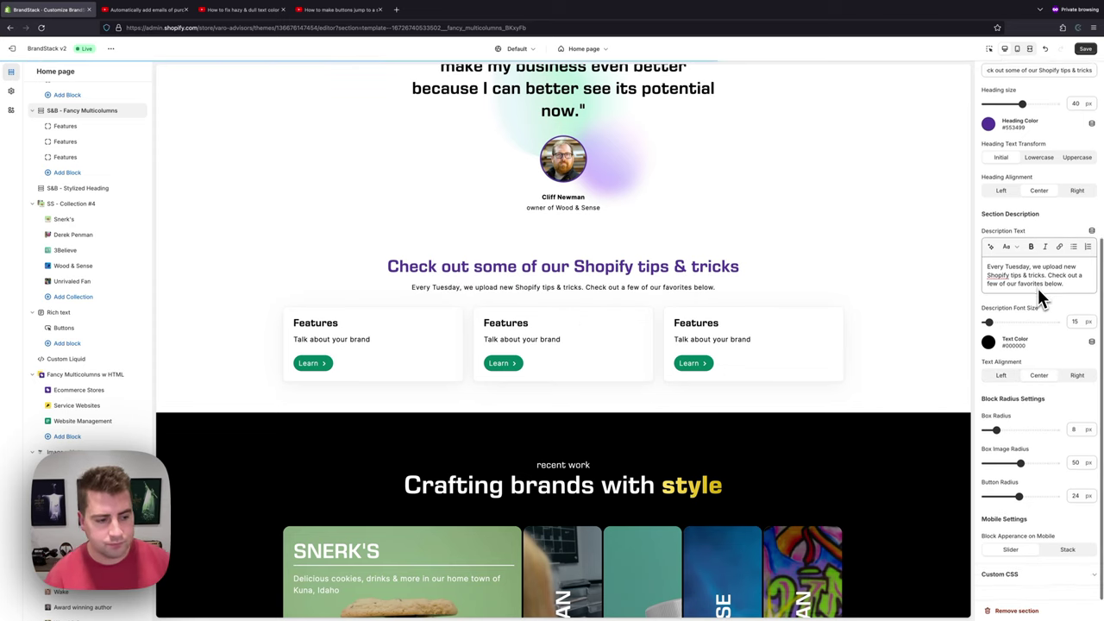
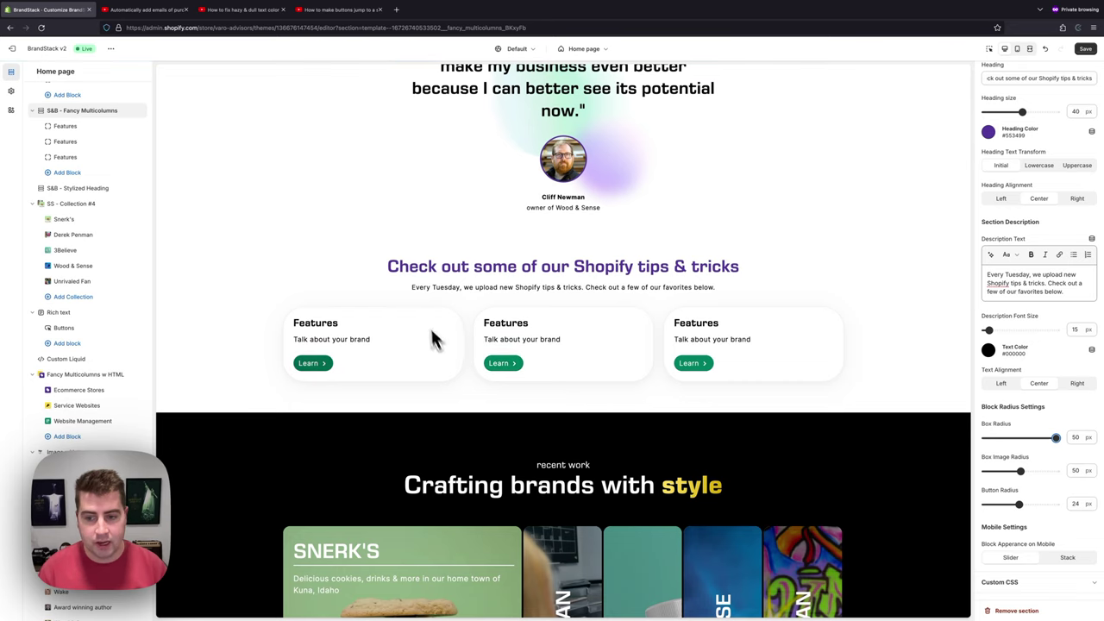
# Try different corner roundings, settling on a box radius of 16 px and a button radius of 50 px.
pyautogui.moveTo(1055, 437); pyautogui.dragTo(984, 439)
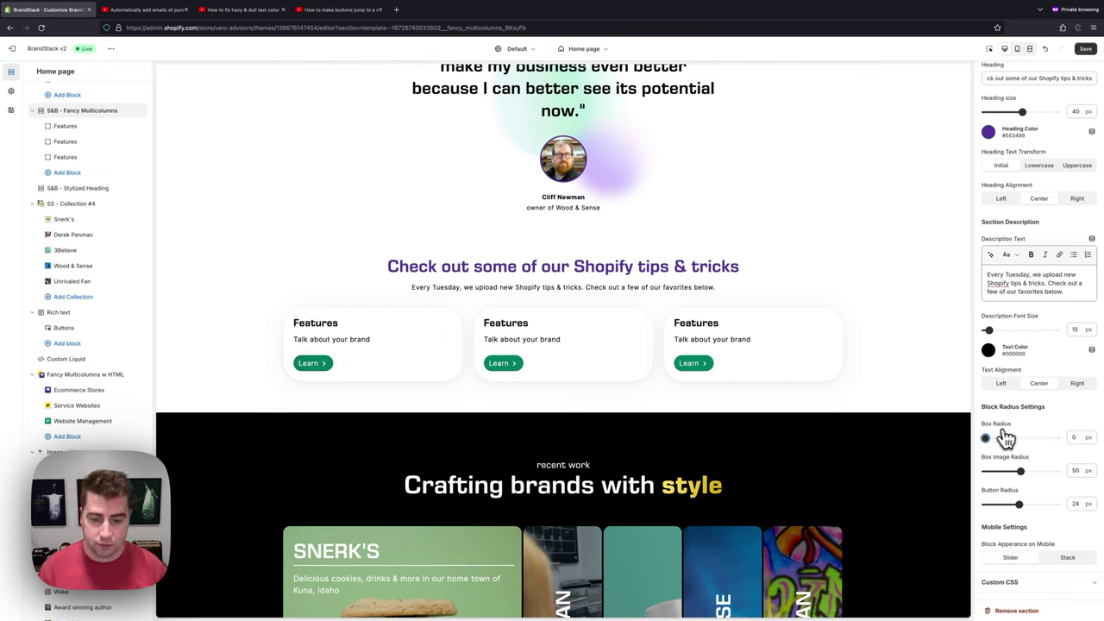
pyautogui.moveTo(1011, 441); pyautogui.dragTo(1013, 445)
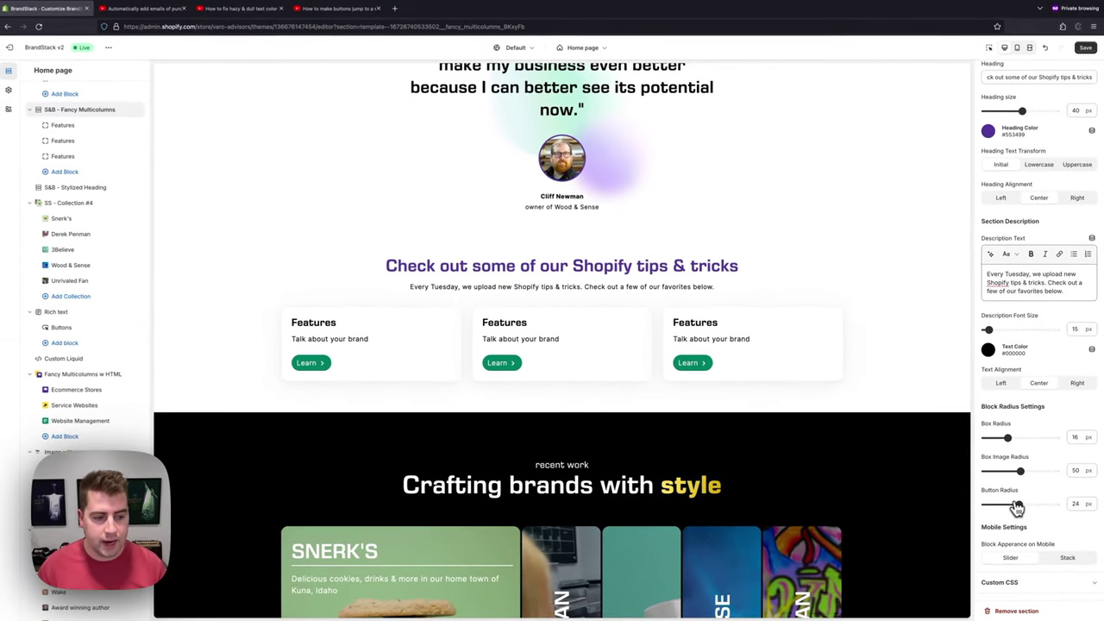
pyautogui.moveTo(1009, 576); pyautogui.dragTo(921, 586)
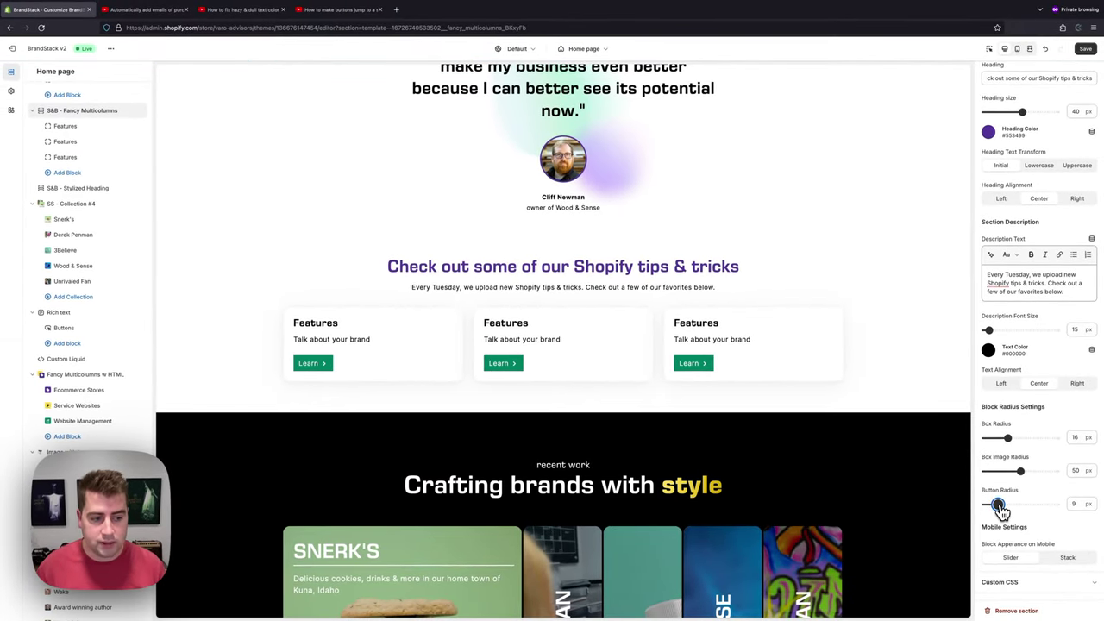
pyautogui.moveTo(998, 506); pyautogui.dragTo(1078, 509)
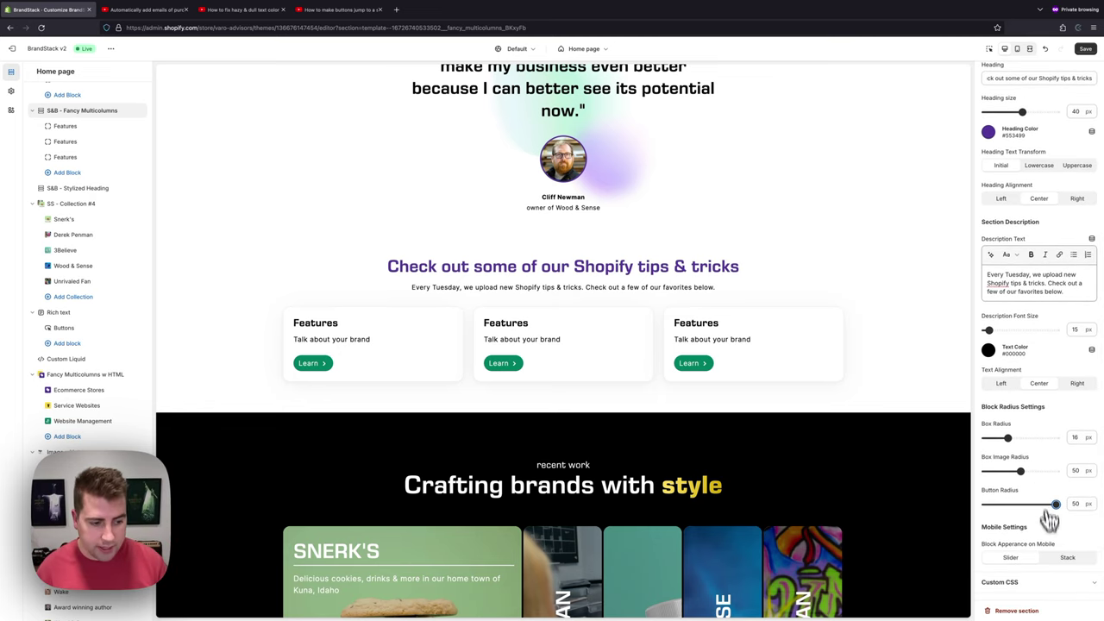
# Preview the section on mobile, try the Stack block appearance, restore Slider, and return to the desktop preview.
pyautogui.click(1017, 48)
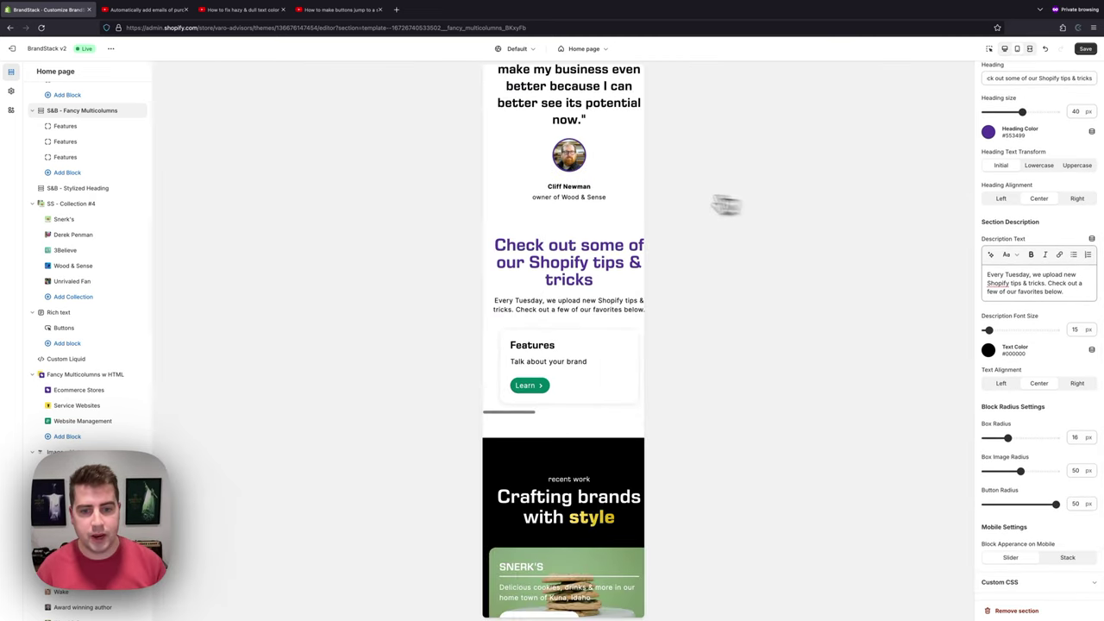
pyautogui.scroll(1, 597, 230)
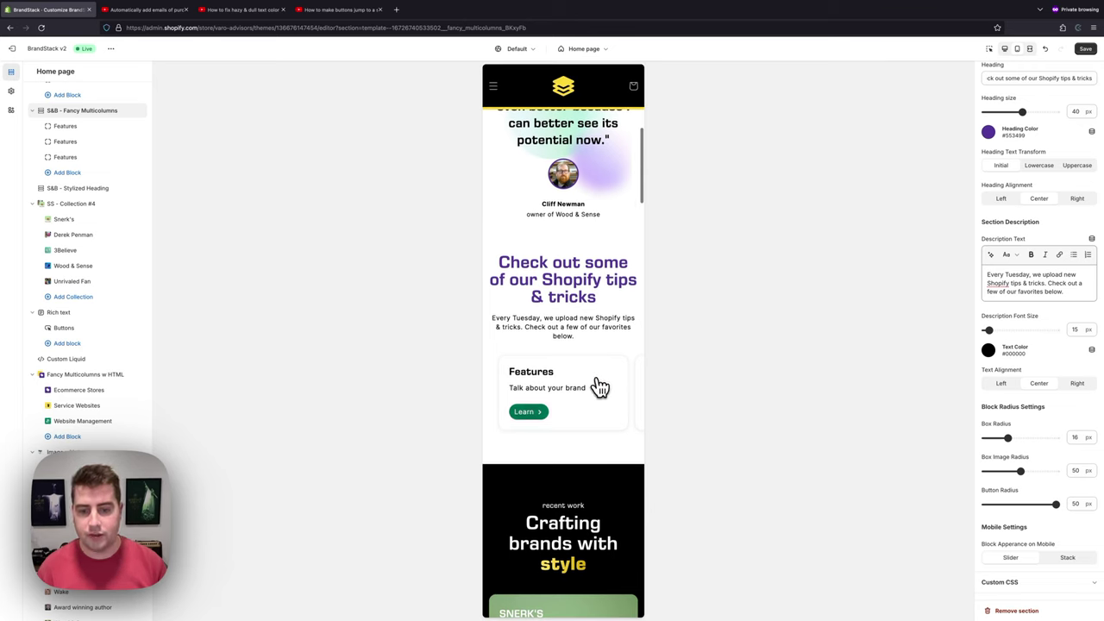
pyautogui.hscroll(2, 595, 385)
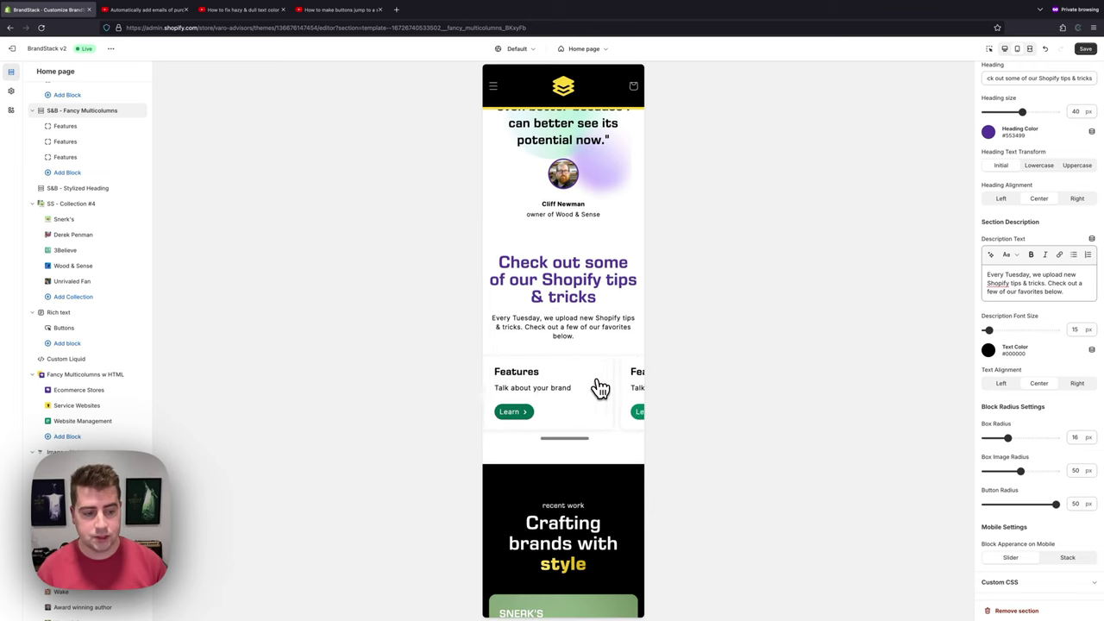
pyautogui.click(1068, 558)
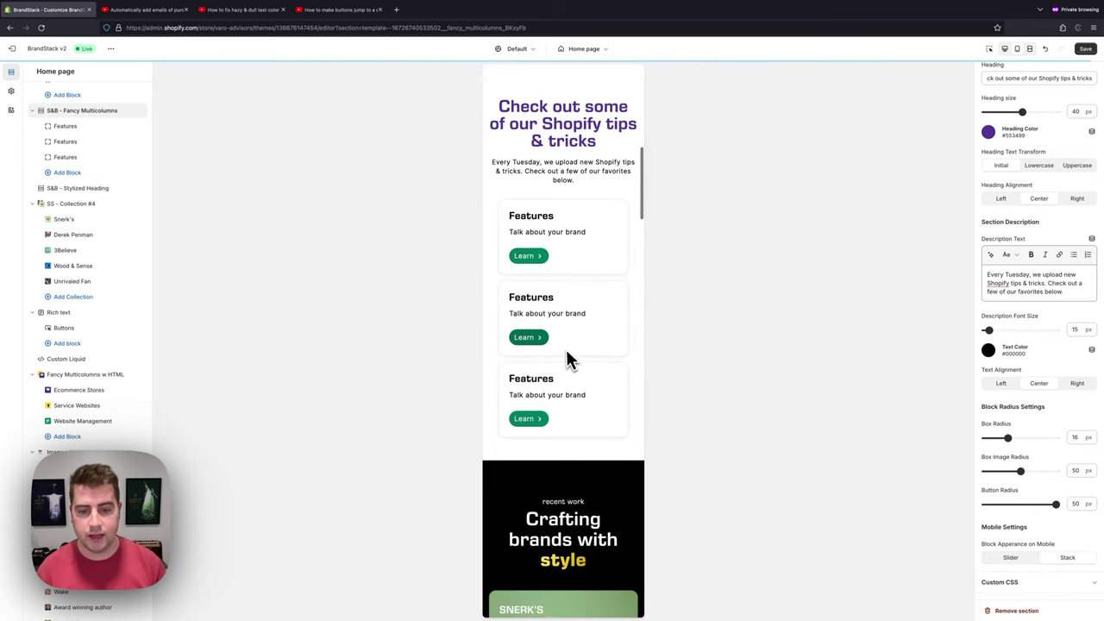
pyautogui.click(1011, 558)
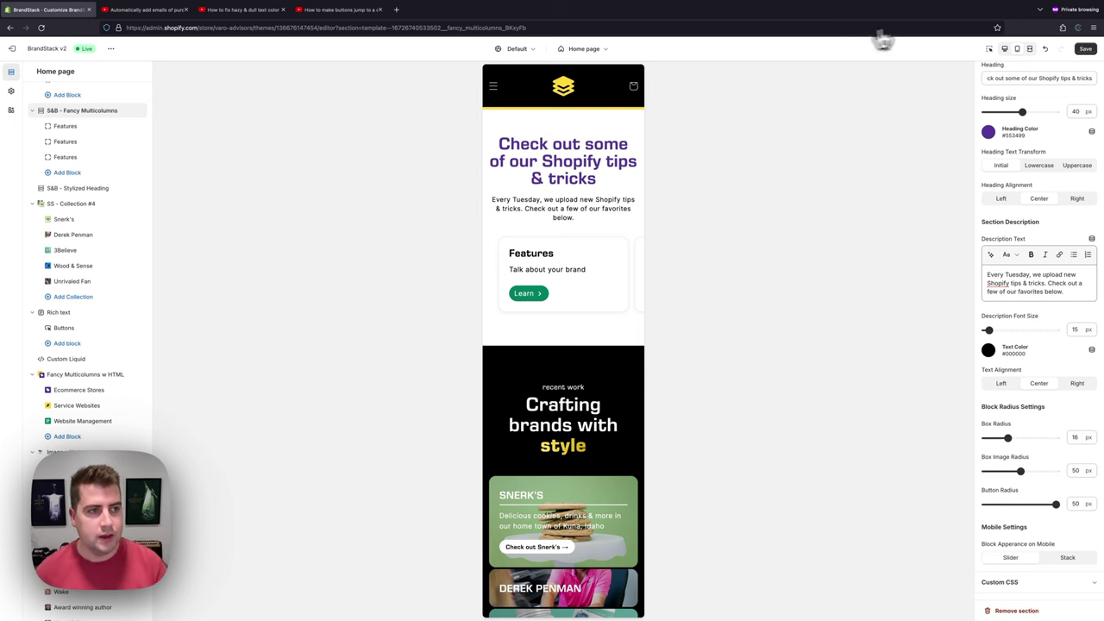
pyautogui.click(1003, 48)
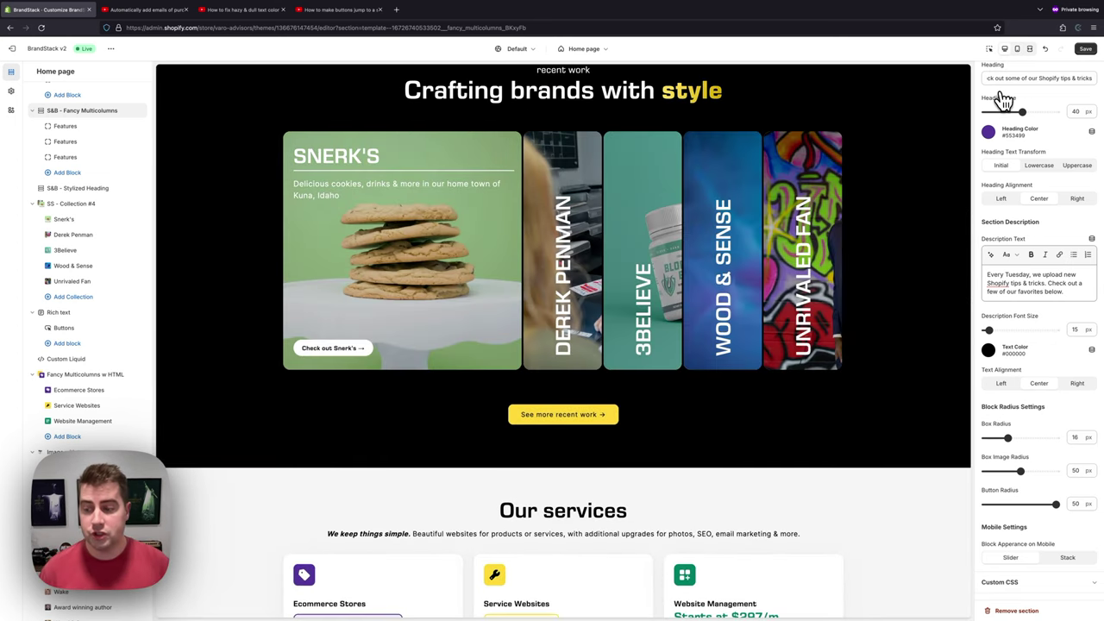
# Try a red box background and a purple #553499 box shadow on the first Features block, undoing each.
pyautogui.scroll(5, 537, 247)
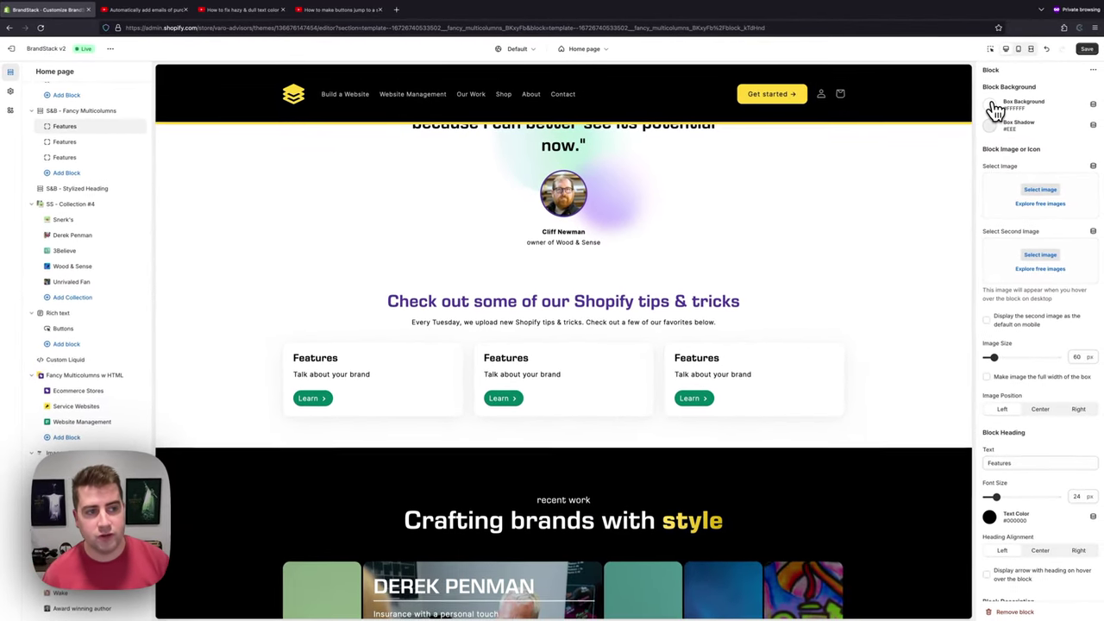
pyautogui.click(989, 105)
pyautogui.moveTo(1036, 129); pyautogui.dragTo(1052, 131)
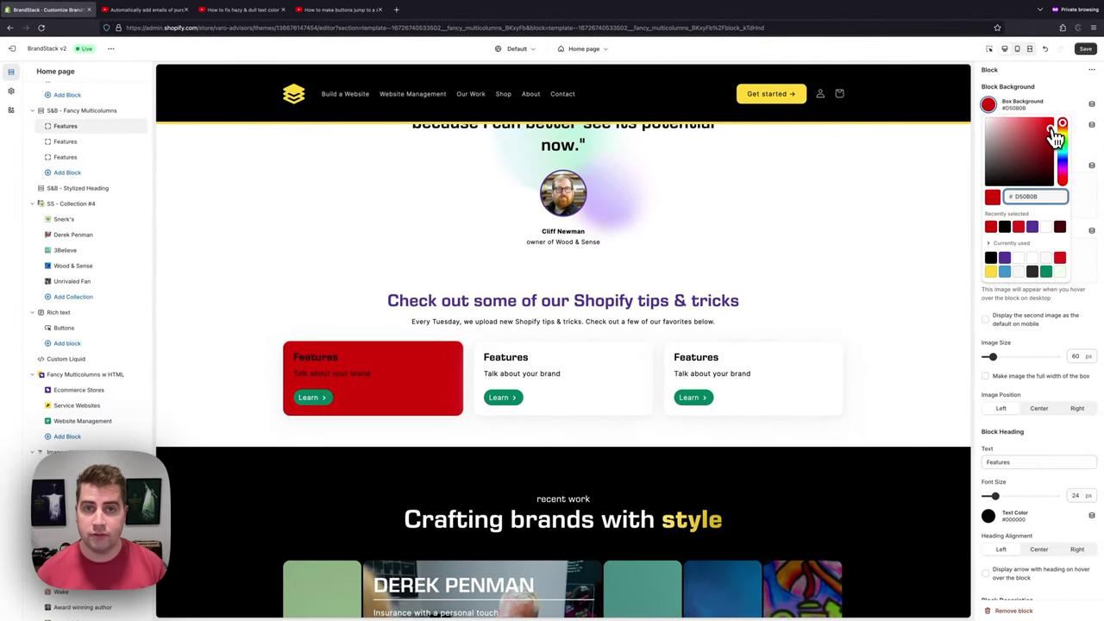
pyautogui.hotkey('ctrl', 'z')
pyautogui.click(992, 109)
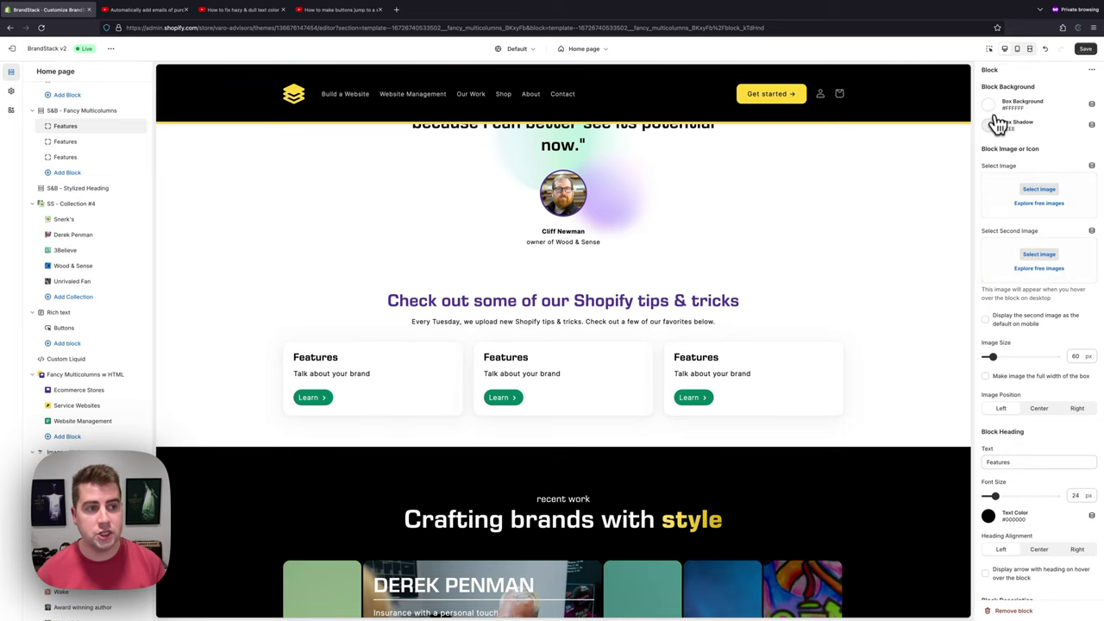
pyautogui.click(989, 125)
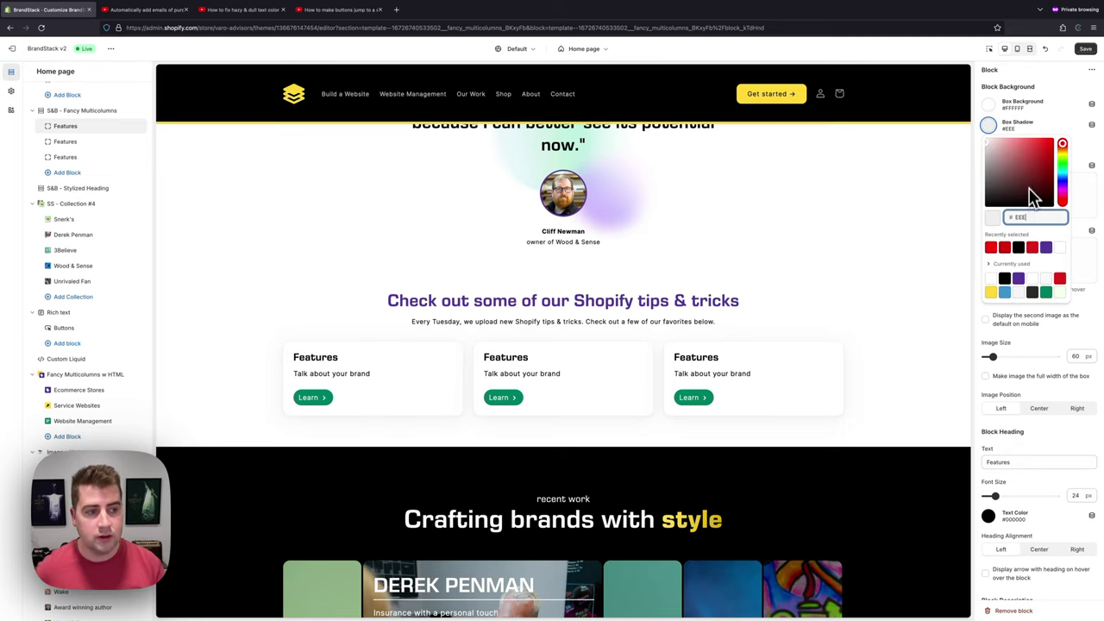
pyautogui.click(1046, 248)
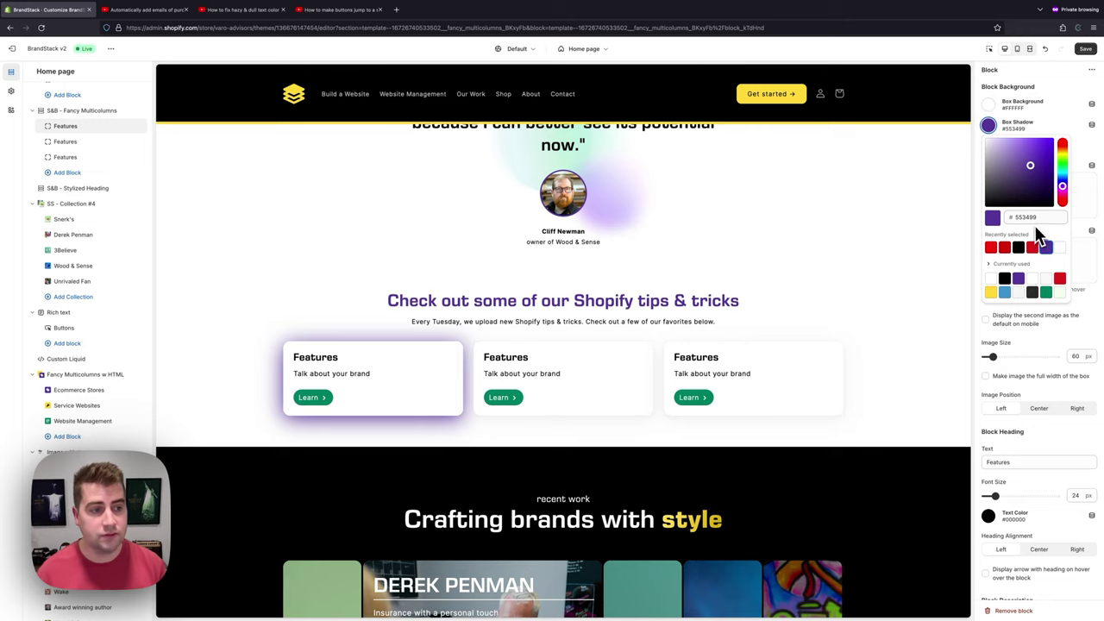
pyautogui.hotkey('ctrl', 'z')
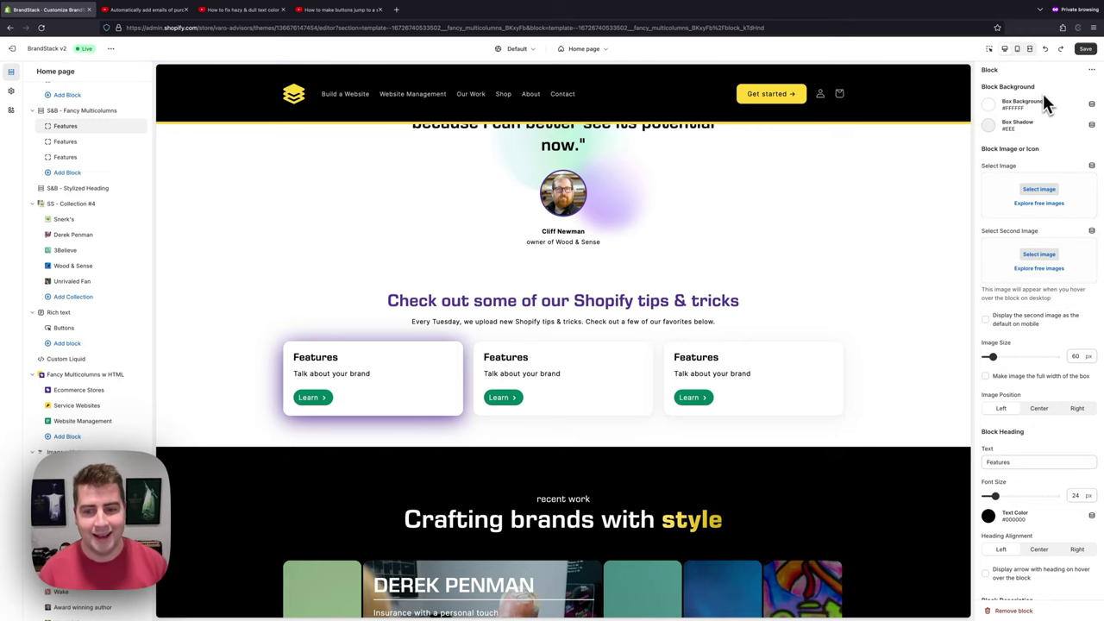
# Save the theme changes and give the first Features block the "JUMP" image from the store library at 300 px.
pyautogui.click(1085, 48)
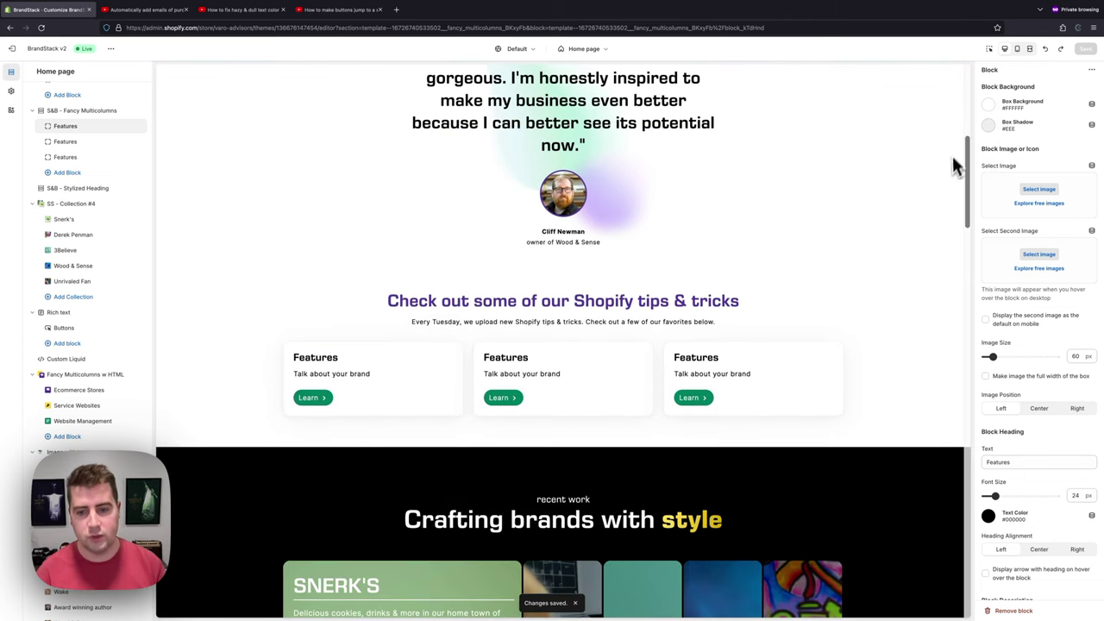
pyautogui.click(1039, 190)
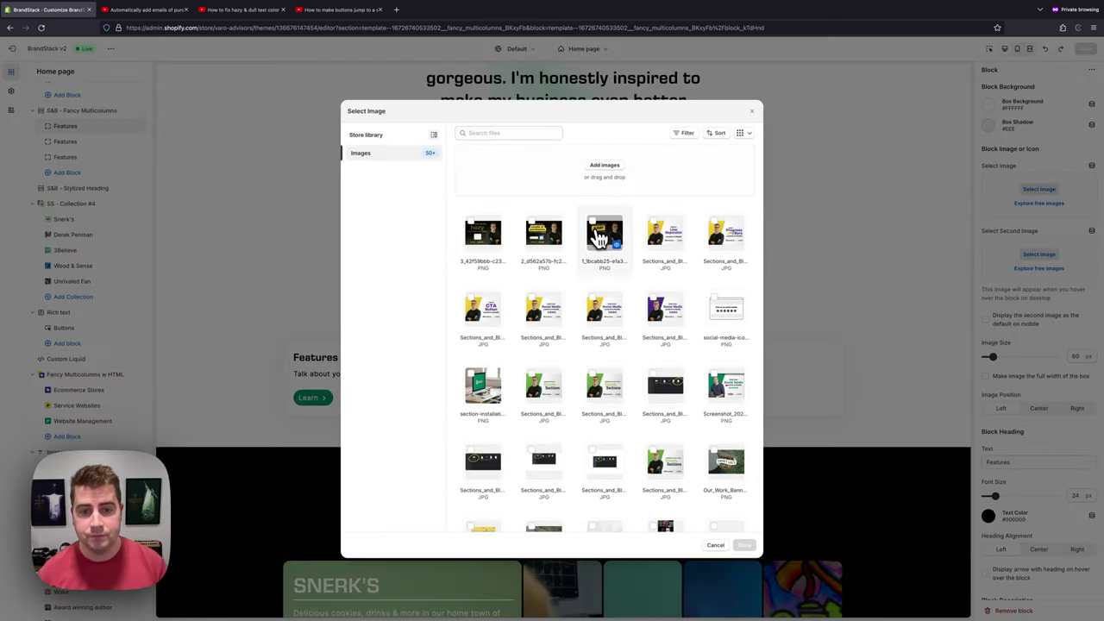
pyautogui.click(597, 231)
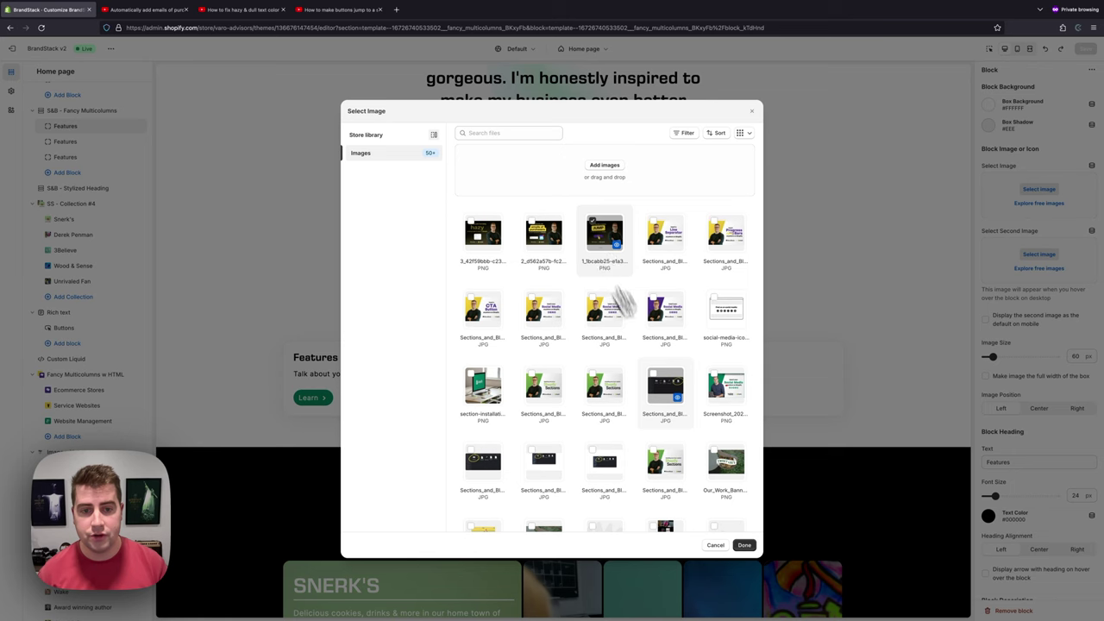
pyautogui.click(744, 545)
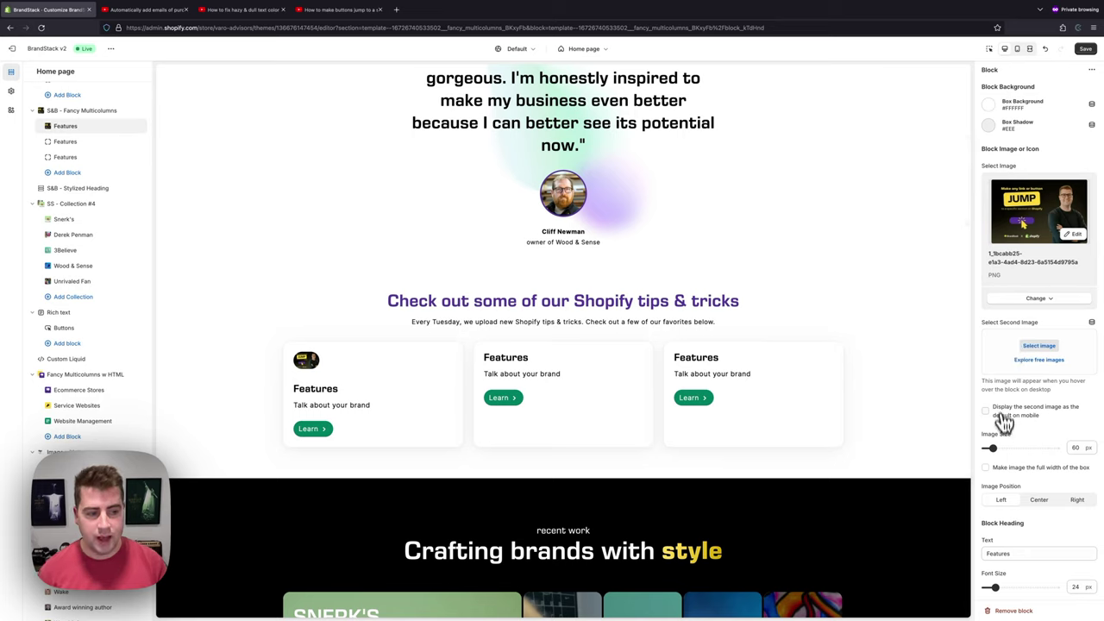
pyautogui.moveTo(998, 450); pyautogui.dragTo(1059, 452)
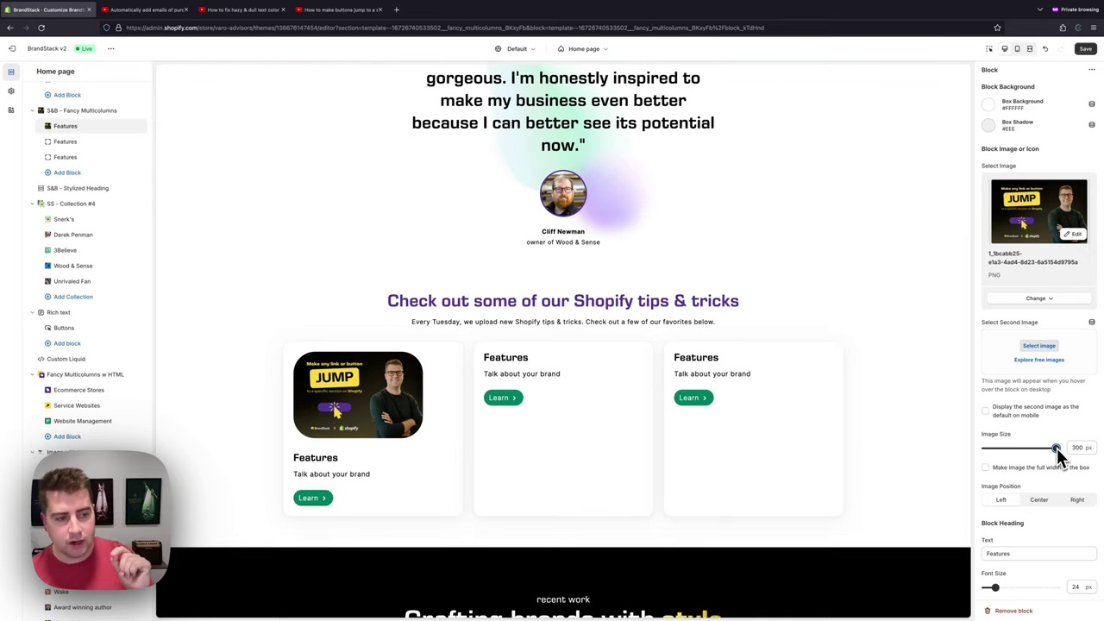
# Add the "emails of purchasers" picture as the block's second image, make it the mobile default, and preview it on mobile.
pyautogui.click(1039, 345)
pyautogui.click(543, 233)
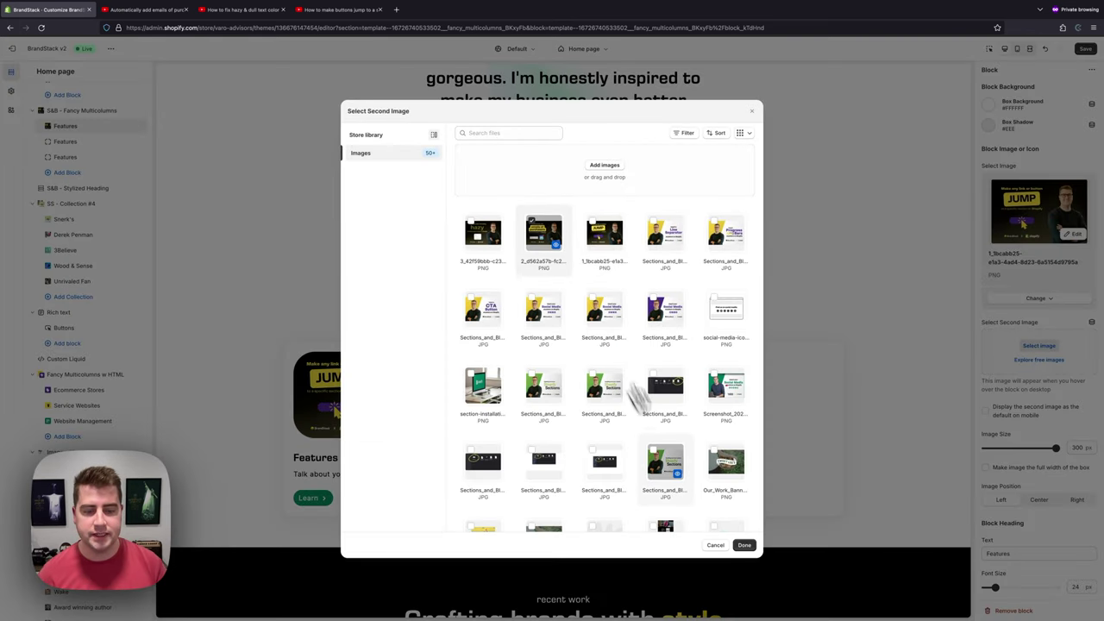
pyautogui.click(747, 546)
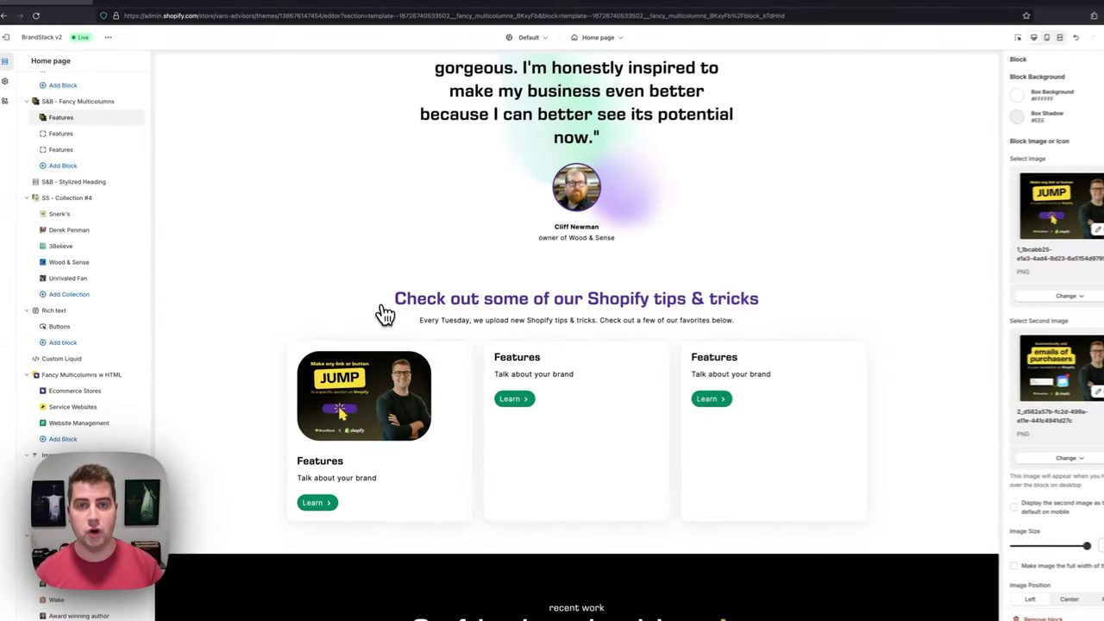
pyautogui.scroll(-2, 1069, 319)
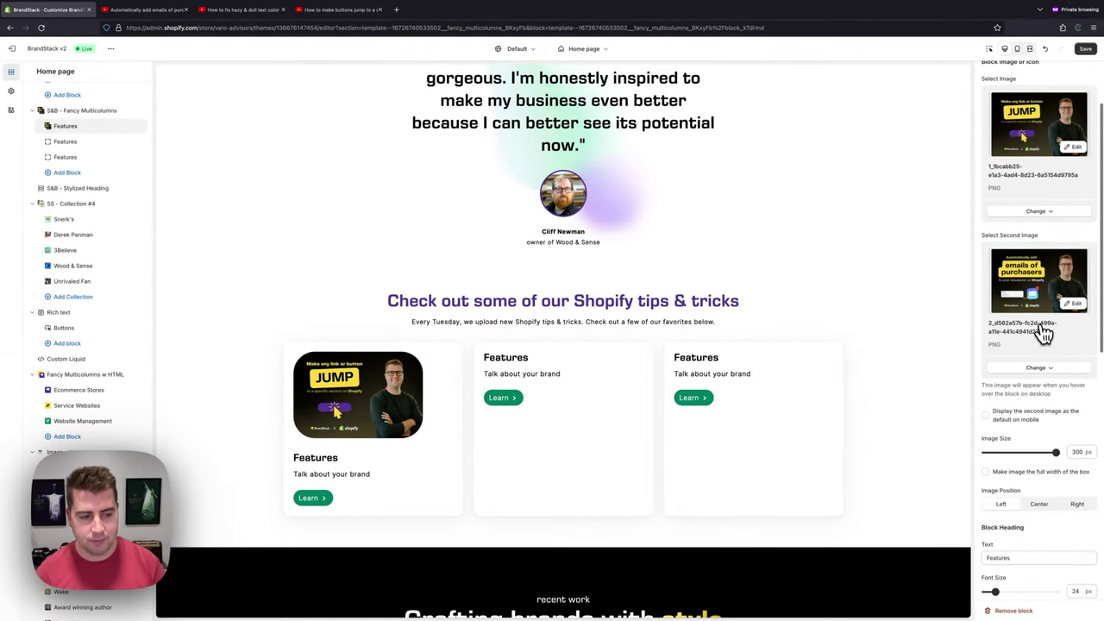
pyautogui.click(1005, 421)
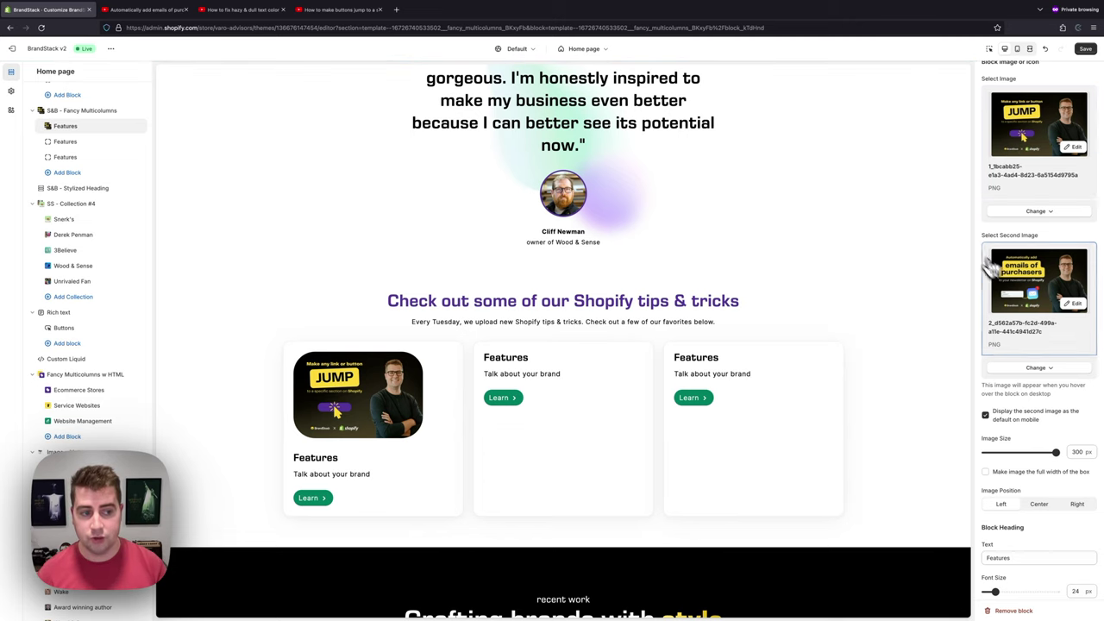
pyautogui.click(1017, 50)
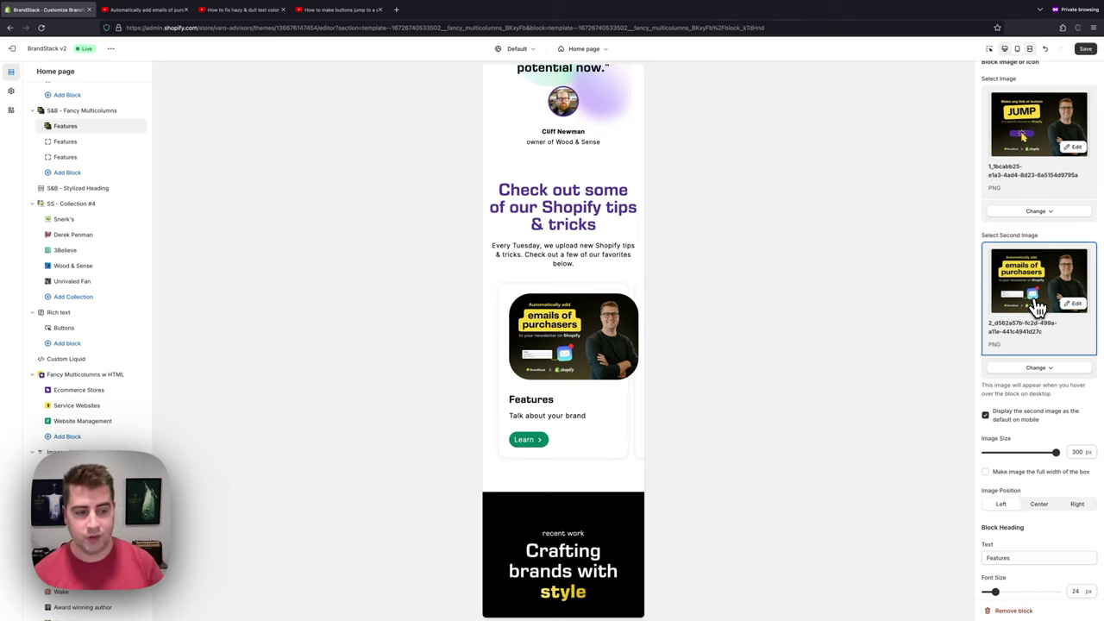
# Remove the second image from the first Features block and turn off displaying it as the default on mobile.
pyautogui.scroll(-3, 1037, 307)
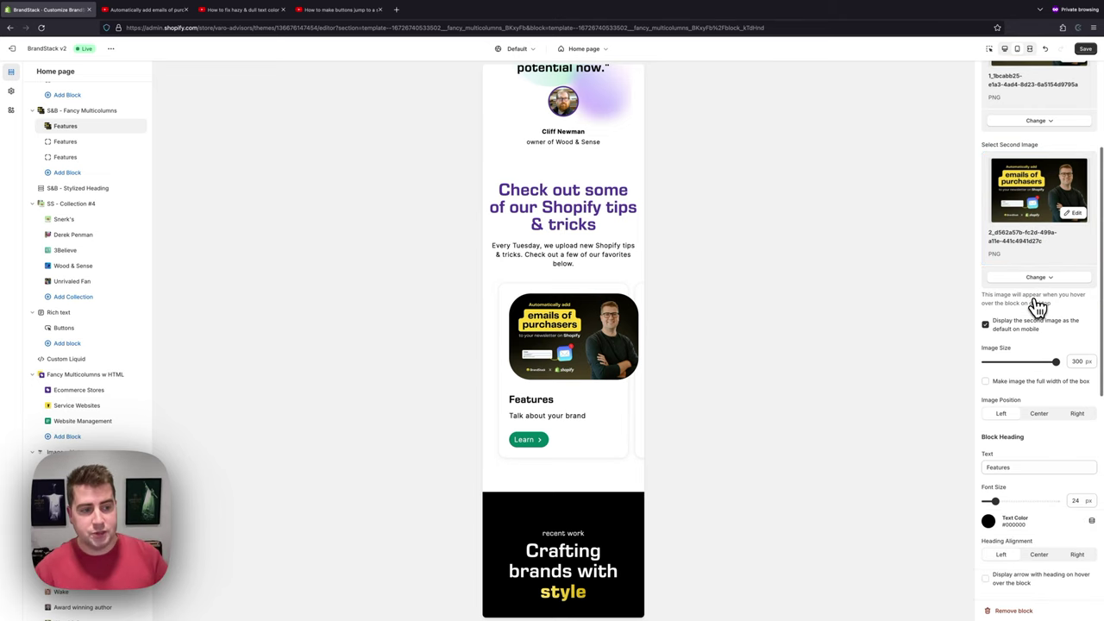
pyautogui.click(1041, 278)
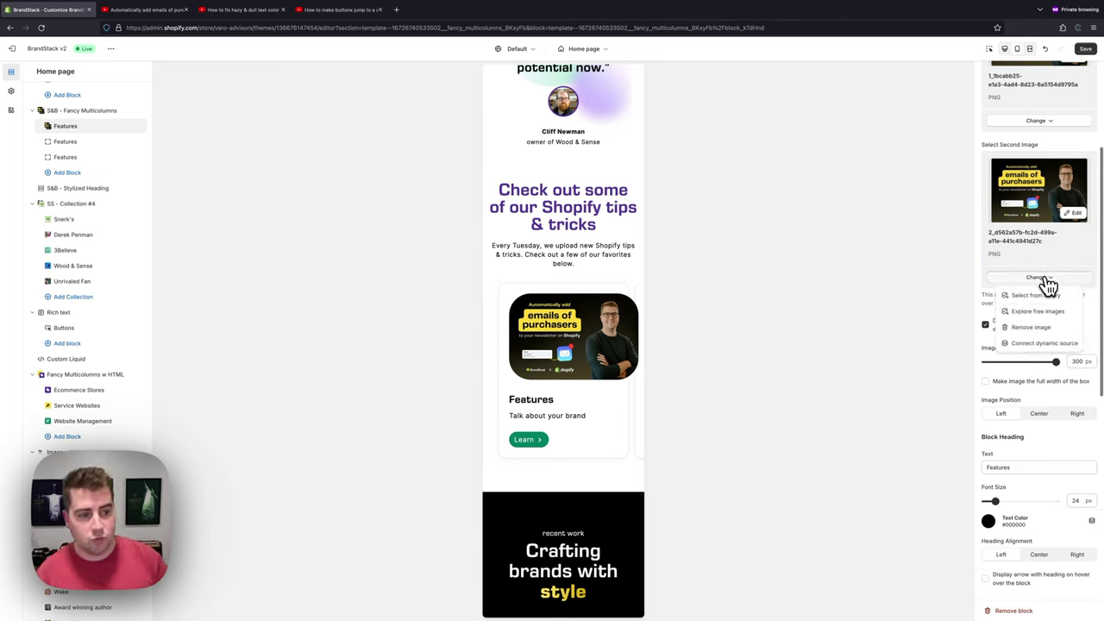
pyautogui.click(1034, 332)
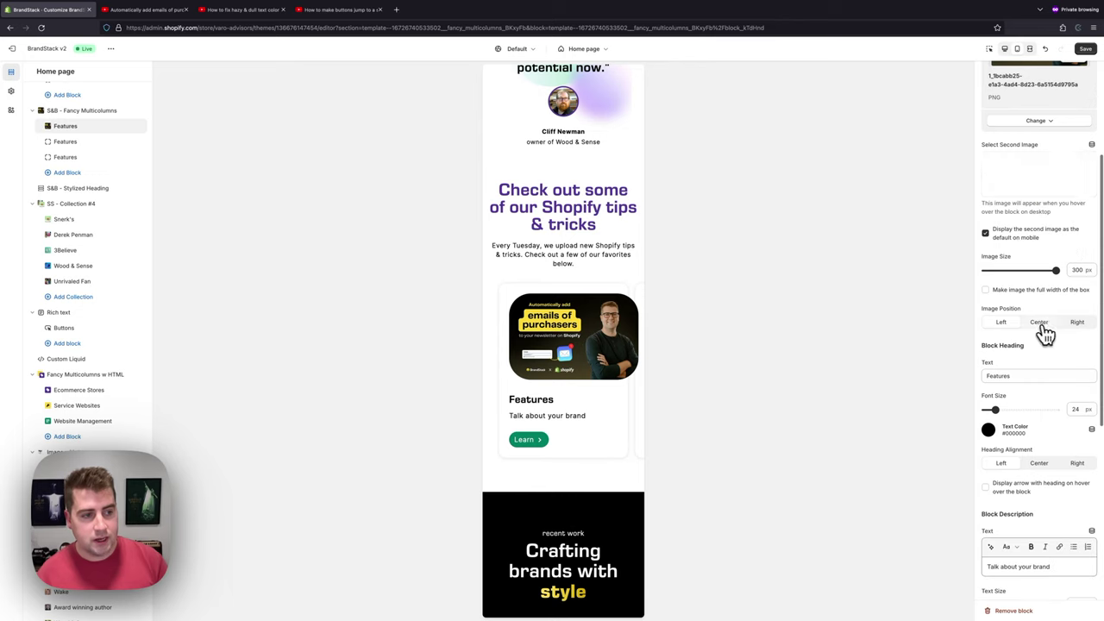
pyautogui.click(986, 233)
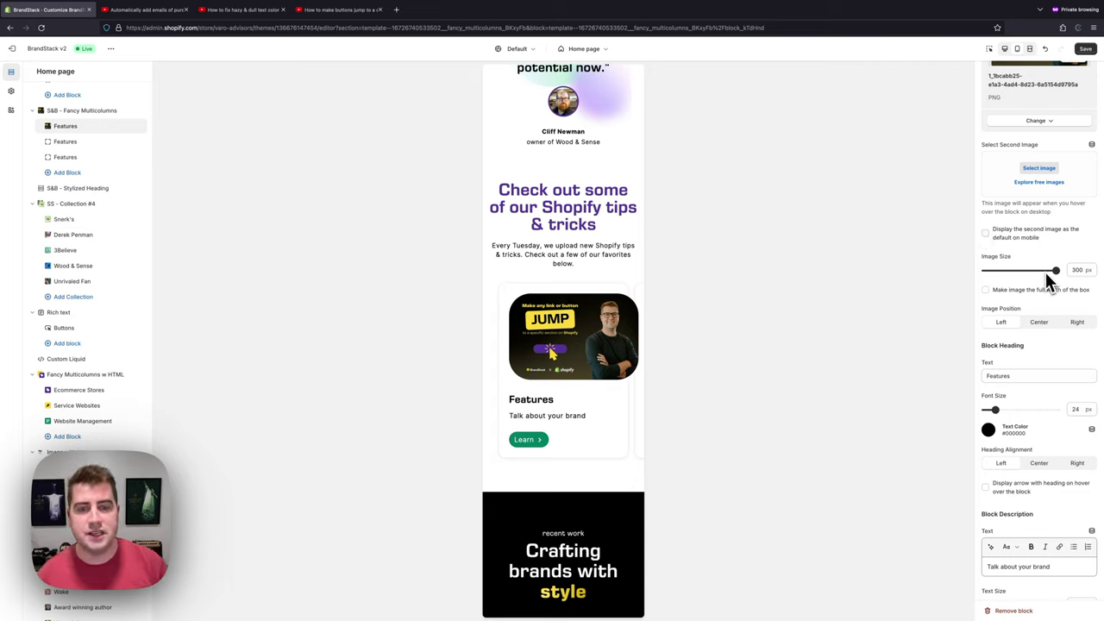
# Try adjusting the block's image size in the mobile preview, leave it at 300 px, and return to the desktop preview.
pyautogui.scroll(-1, 584, 332)
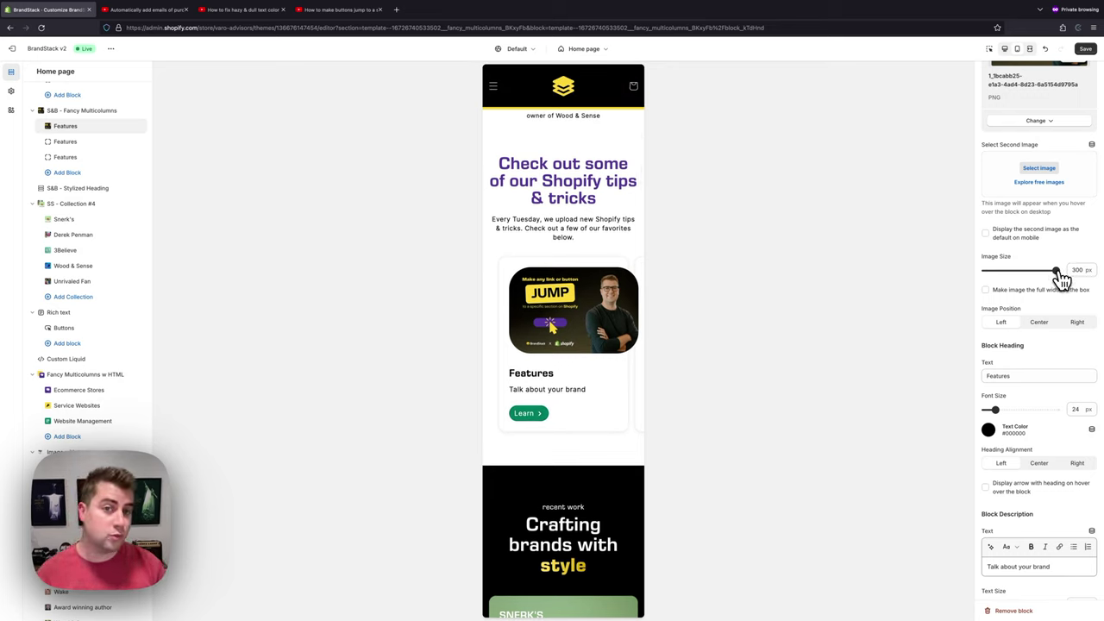
pyautogui.moveTo(1034, 279); pyautogui.dragTo(1070, 277)
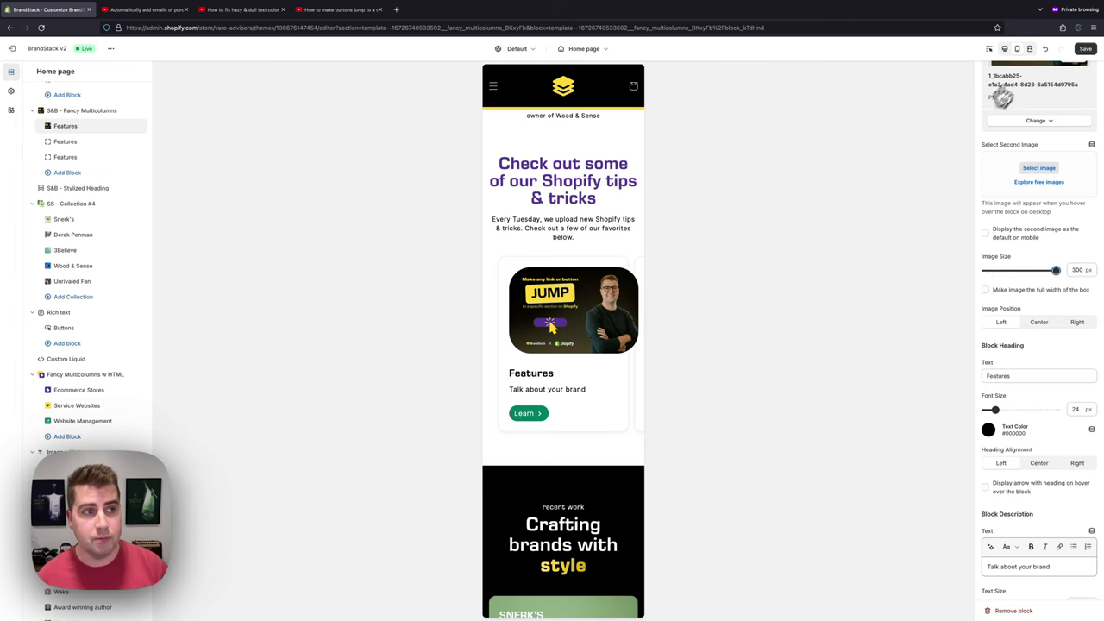
pyautogui.click(1004, 49)
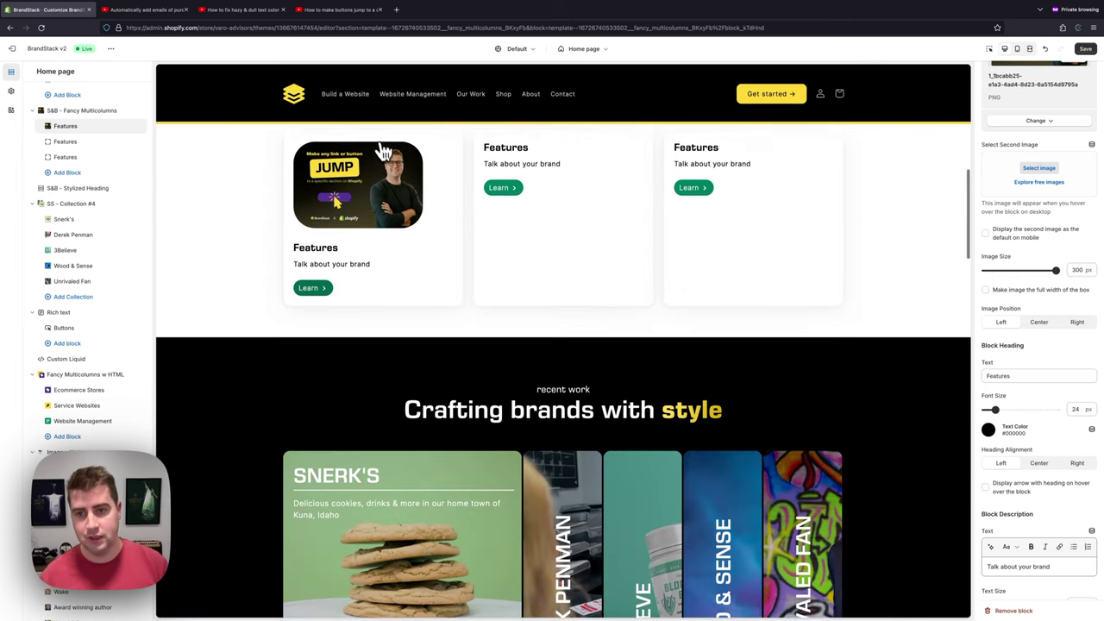
pyautogui.scroll(2, 384, 151)
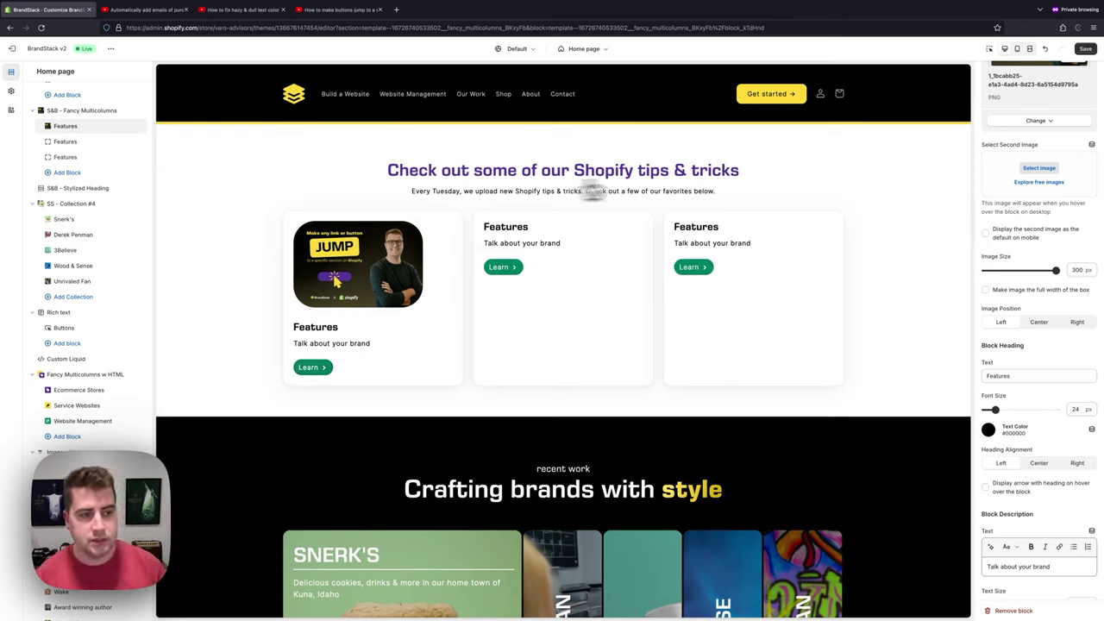
# Make the first Features block's image the full width of its box and set the section's box image radius to 8 px, checking on mobile.
pyautogui.click(985, 291)
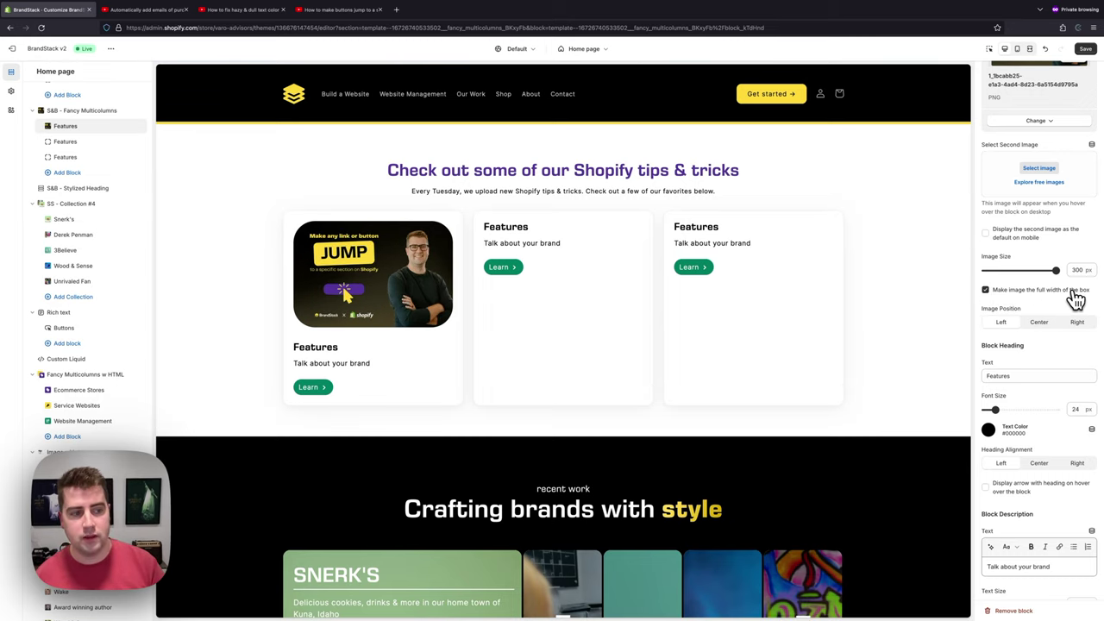
pyautogui.click(1019, 50)
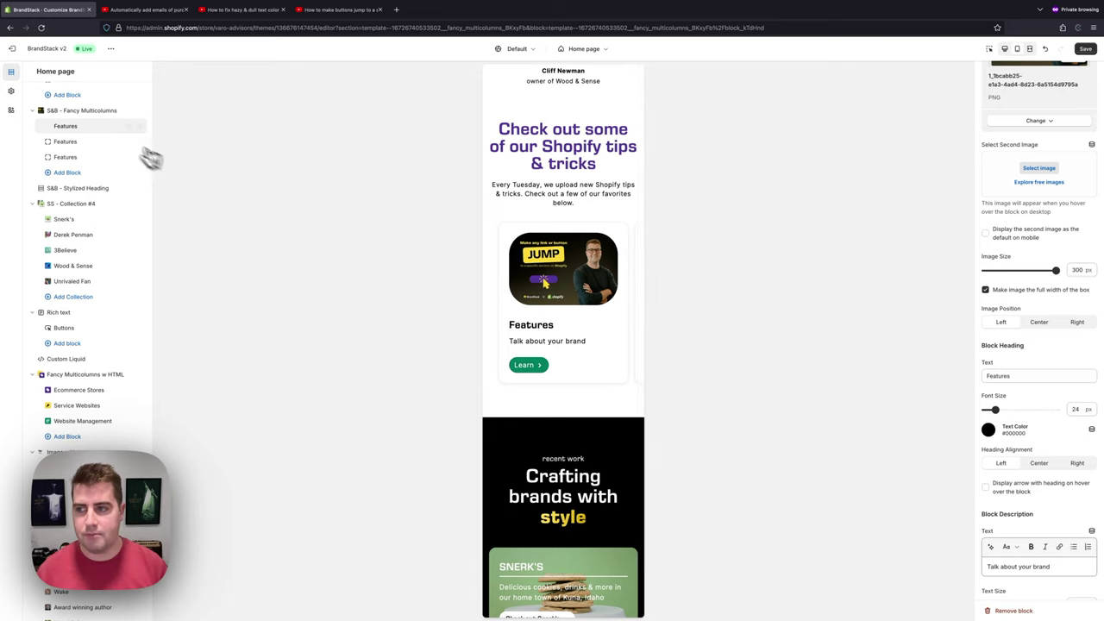
pyautogui.click(82, 118)
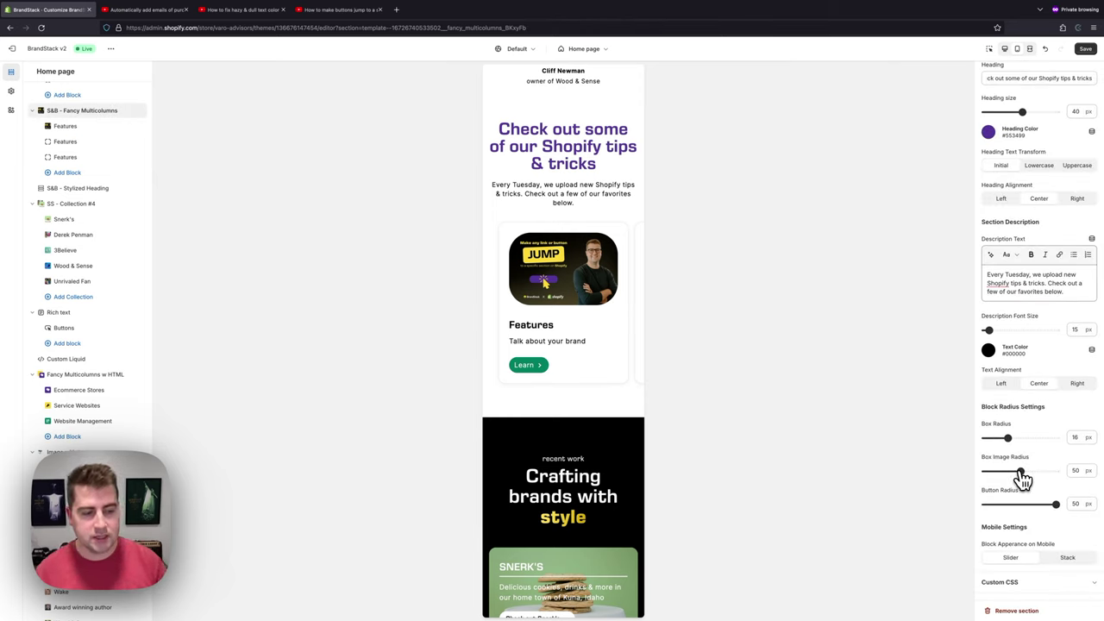
pyautogui.moveTo(1027, 479); pyautogui.dragTo(996, 479)
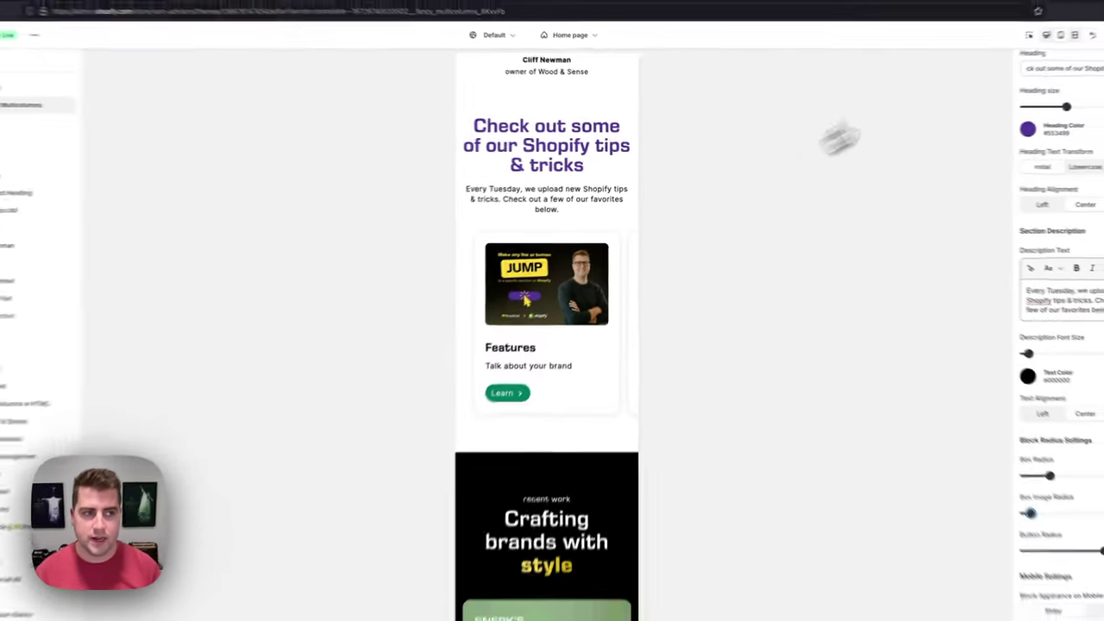
pyautogui.click(1016, 48)
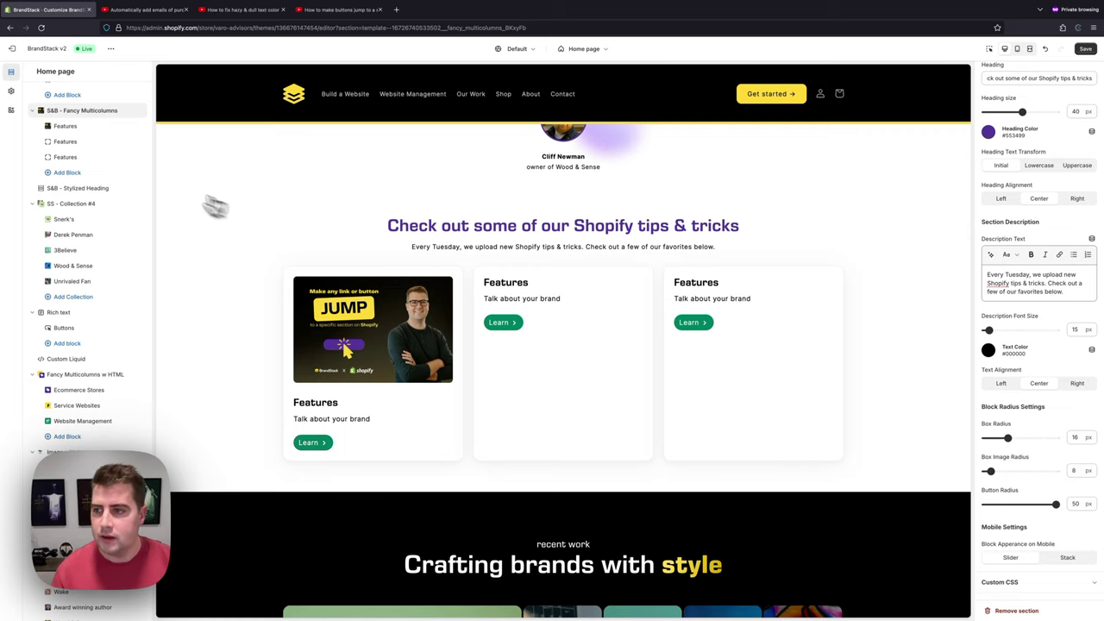
# Turn off the full-width image in the first Features block and set its image size to 185 px.
pyautogui.click(66, 126)
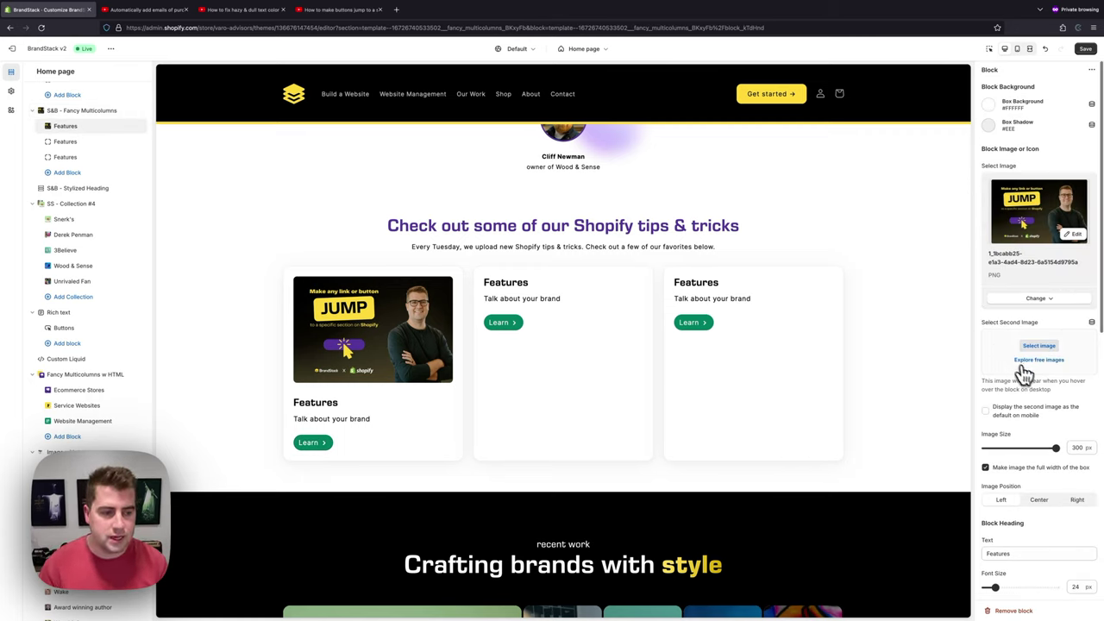
pyautogui.scroll(-2, 1026, 373)
pyautogui.scroll(-3, 1033, 373)
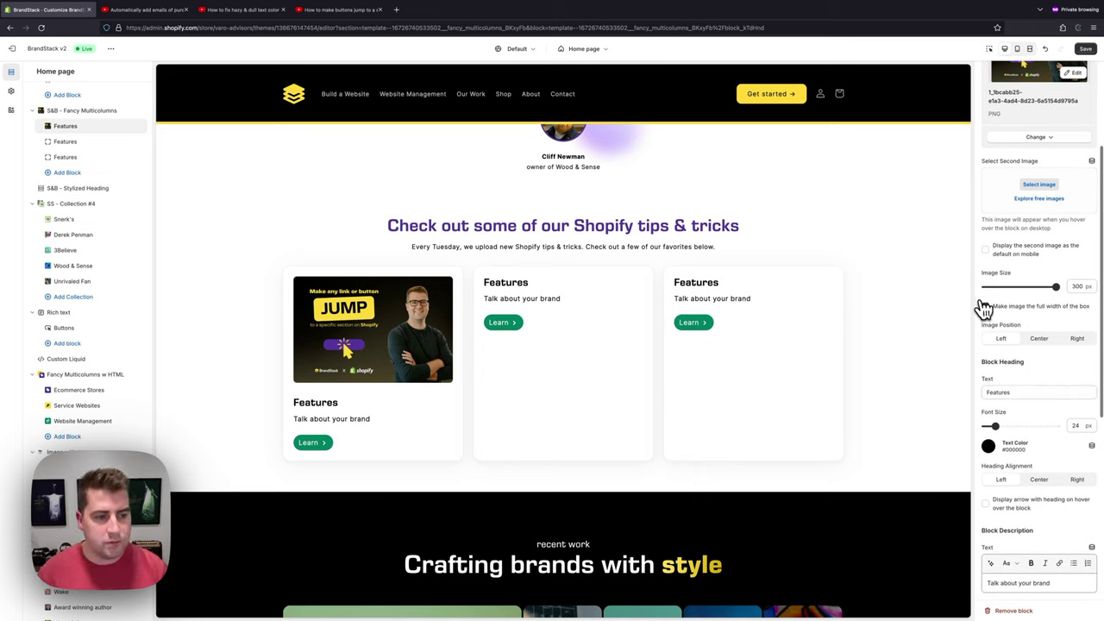
pyautogui.click(1032, 288)
pyautogui.moveTo(1031, 290); pyautogui.dragTo(1026, 289)
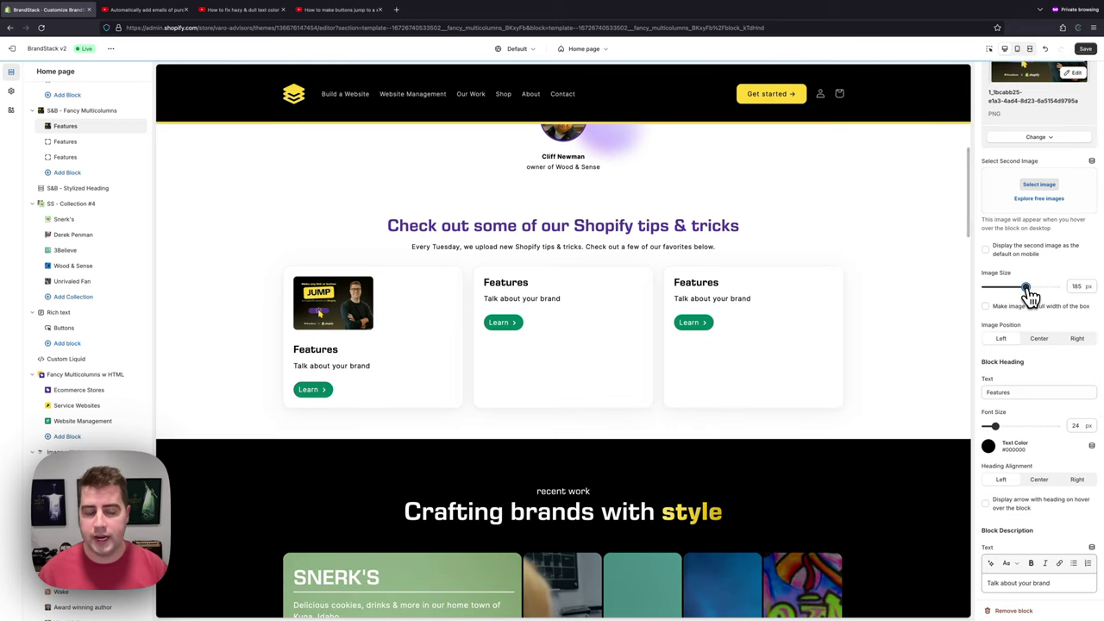
# Try the center and right image positions, return to left, and make the image the full width of the box again.
pyautogui.click(1052, 340)
pyautogui.click(1075, 343)
pyautogui.click(1048, 342)
pyautogui.click(1002, 341)
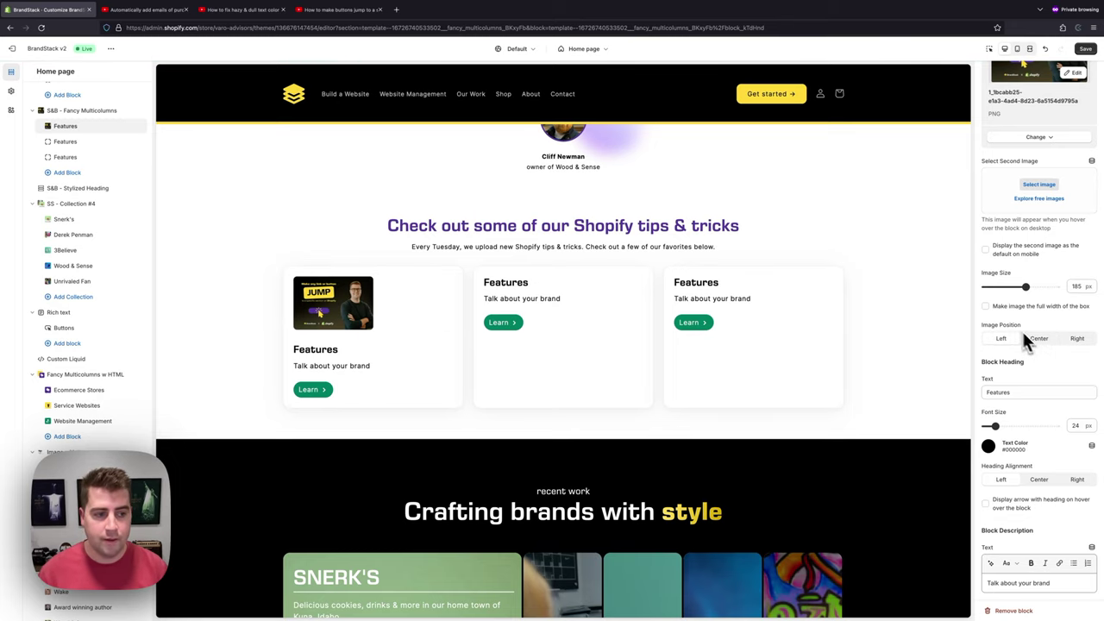
pyautogui.click(986, 306)
# Change the first block's heading to "Learn how to make anylink or button jump to a section" with a font size of 20 px.
pyautogui.scroll(-1, 1000, 332)
pyautogui.doubleClick(1020, 367)
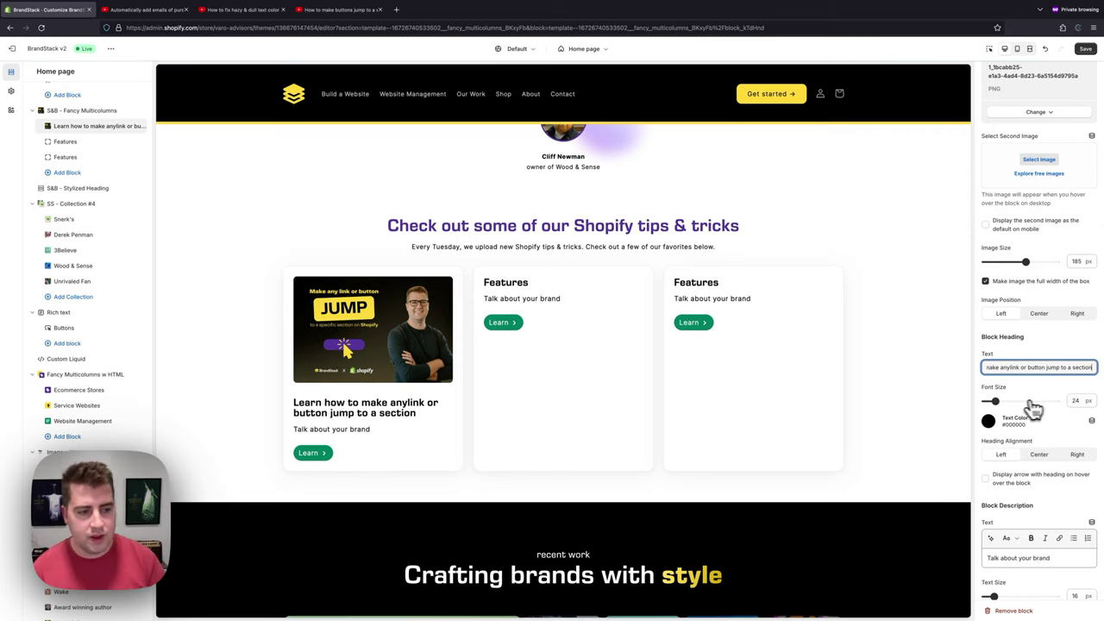
pyautogui.moveTo(997, 402)
pyautogui.mouseDown()
pyautogui.moveTo(1012, 403)
pyautogui.moveTo(992, 405)
pyautogui.mouseUp()
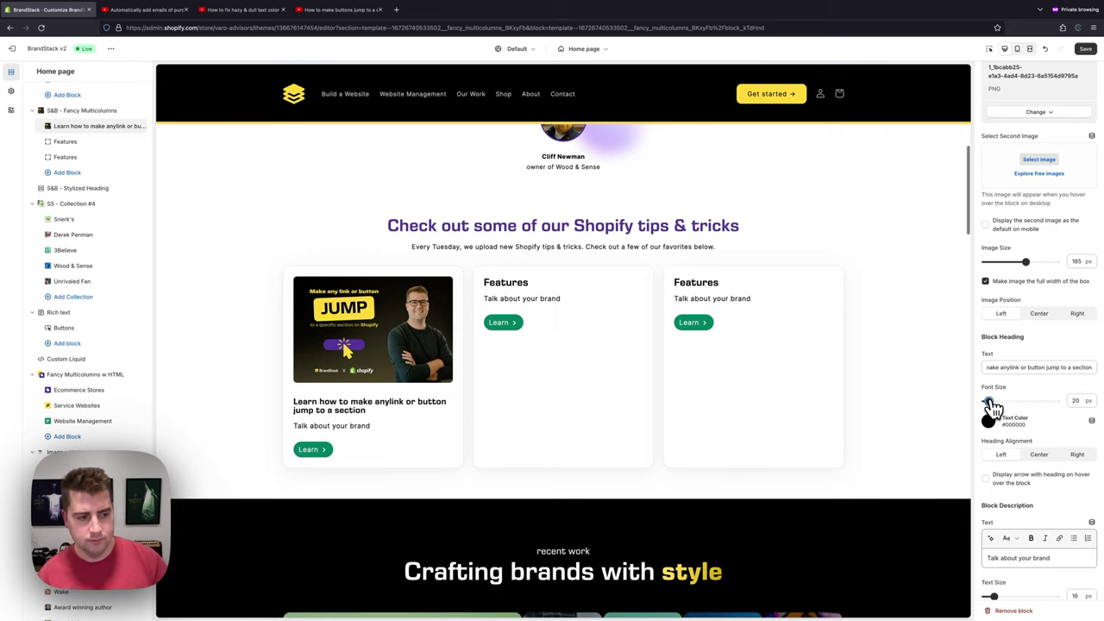
# Set the block heading's text color to purple #553499 and try right alignment before returning it to left.
pyautogui.click(988, 420)
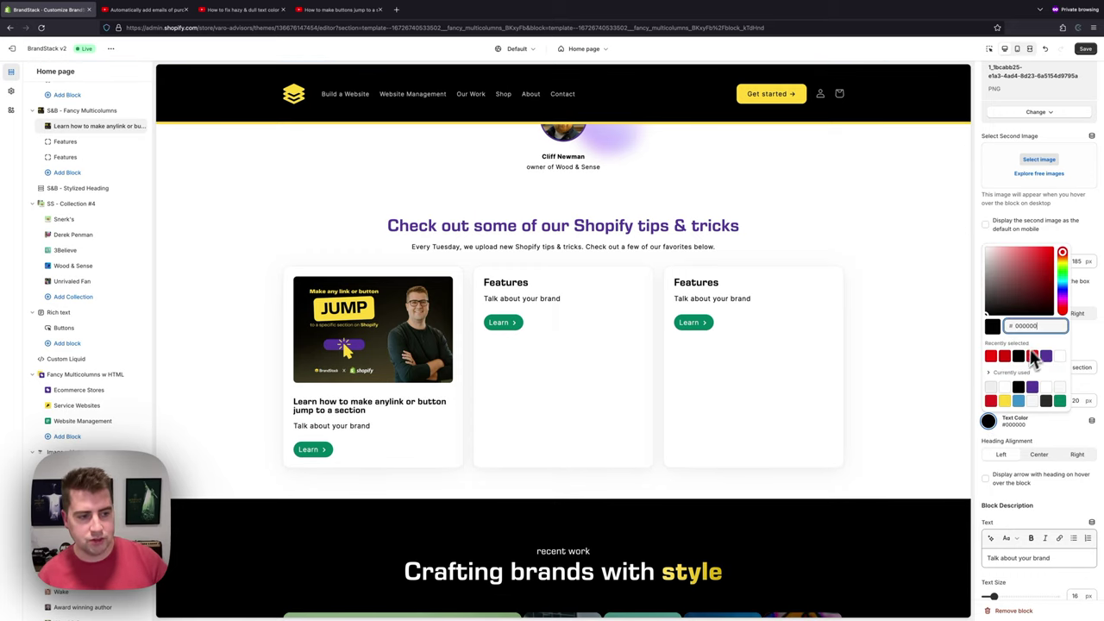
pyautogui.click(1046, 356)
pyautogui.click(990, 423)
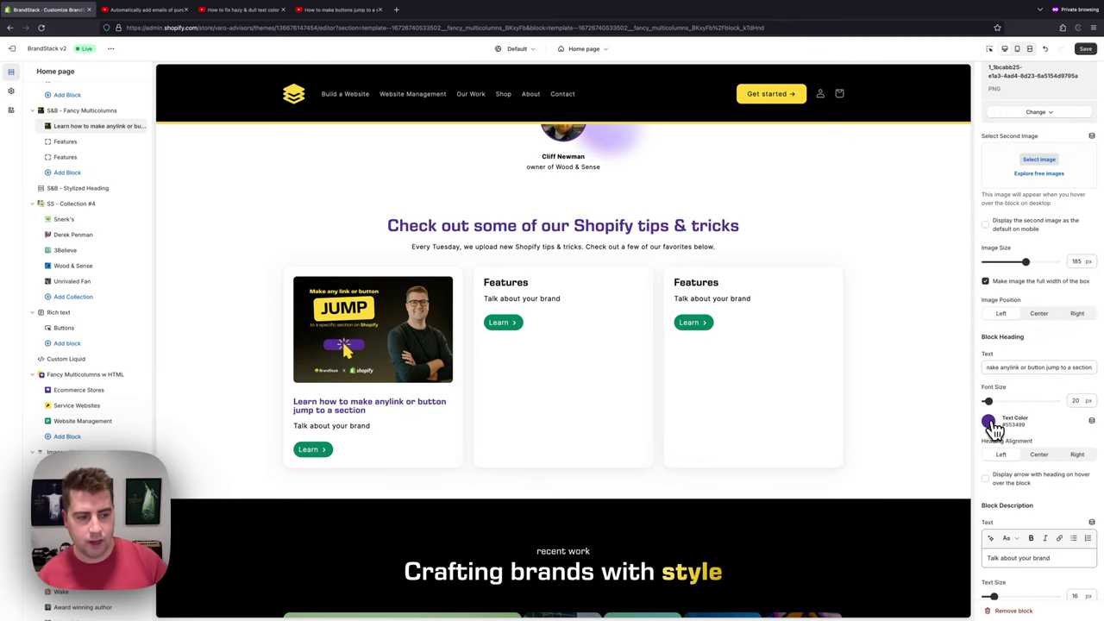
pyautogui.click(1067, 457)
pyautogui.click(1004, 457)
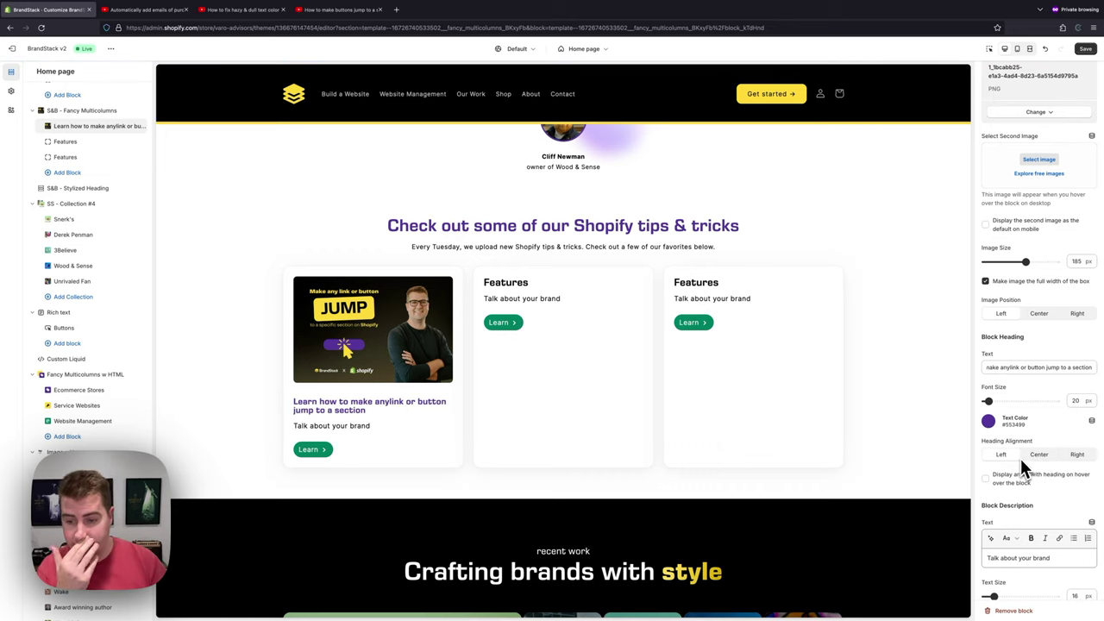
# Display an arrow with the block's heading on hover over the block.
pyautogui.scroll(-2, 1020, 458)
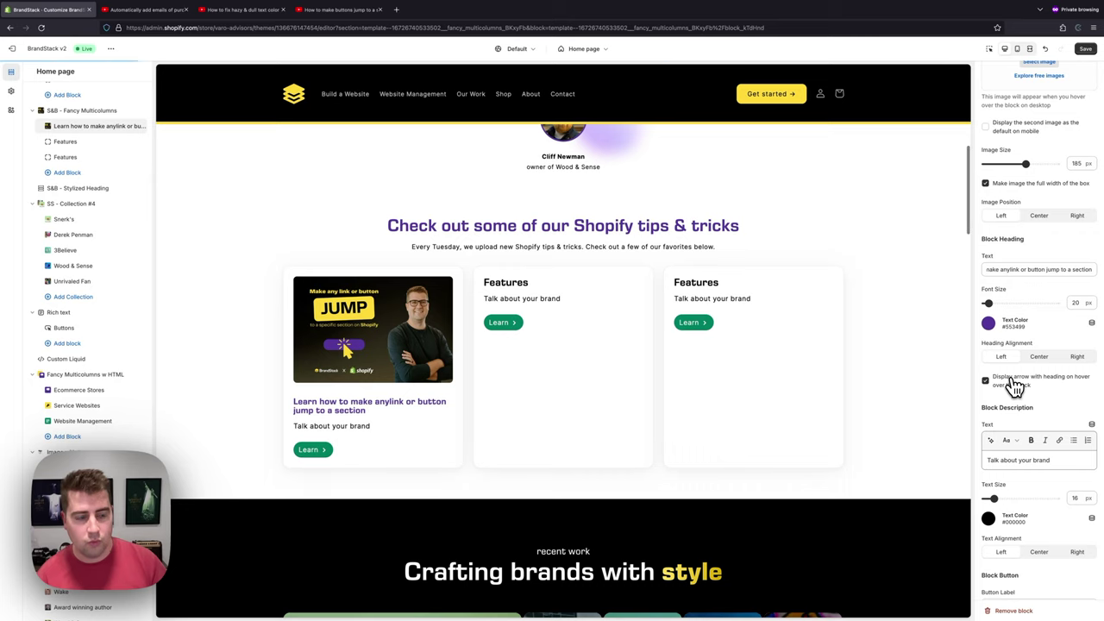
pyautogui.click(985, 380)
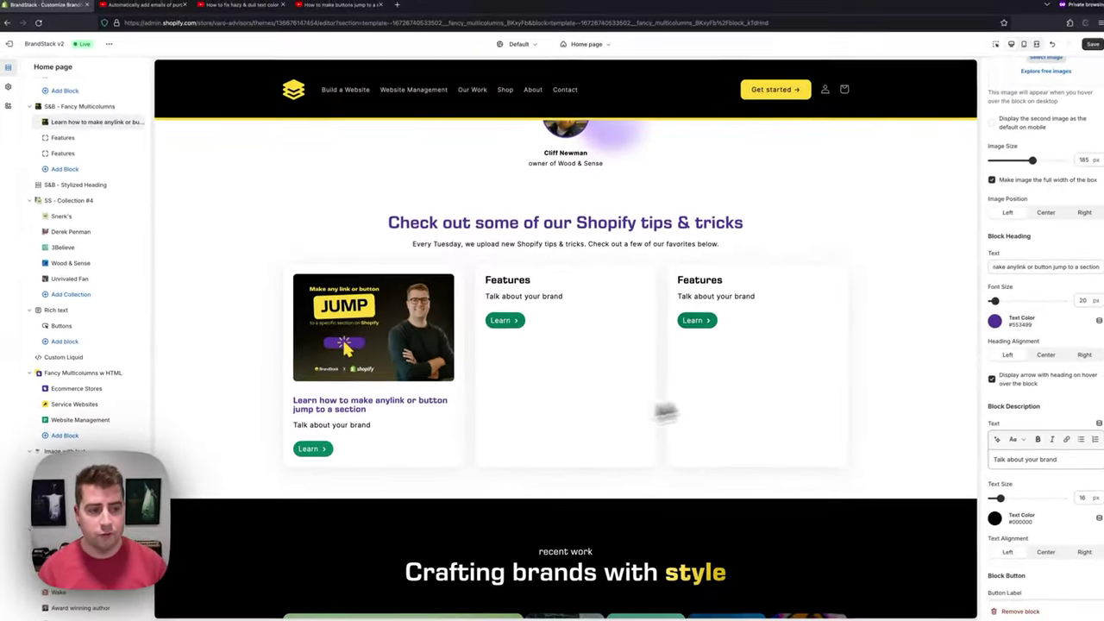
pyautogui.scroll(2, 662, 412)
pyautogui.scroll(-2, 1039, 384)
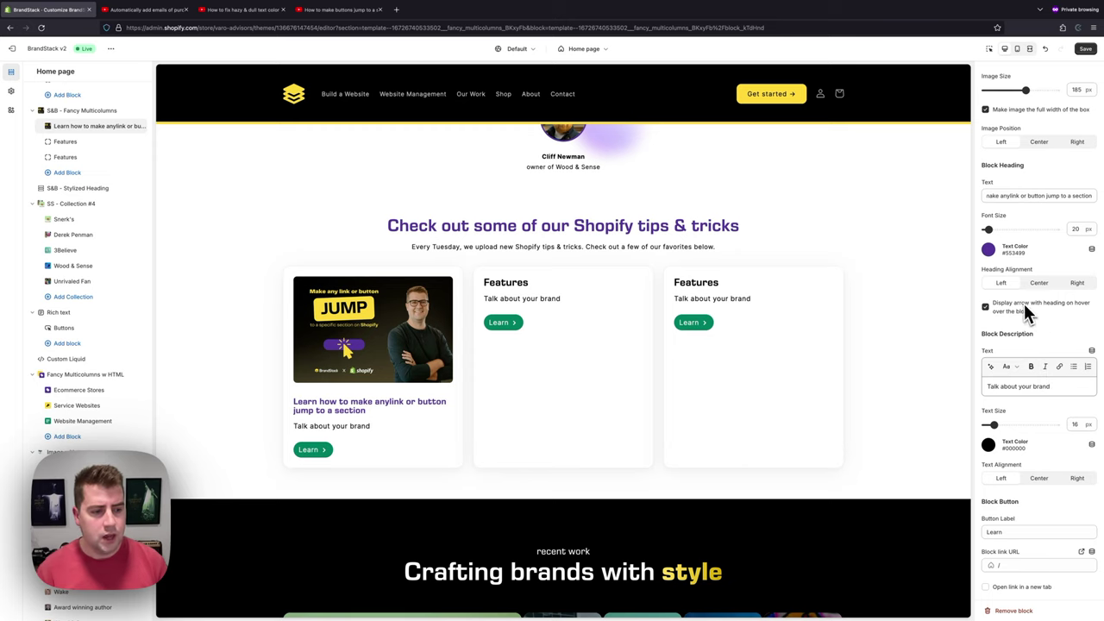
pyautogui.scroll(-1, 1023, 304)
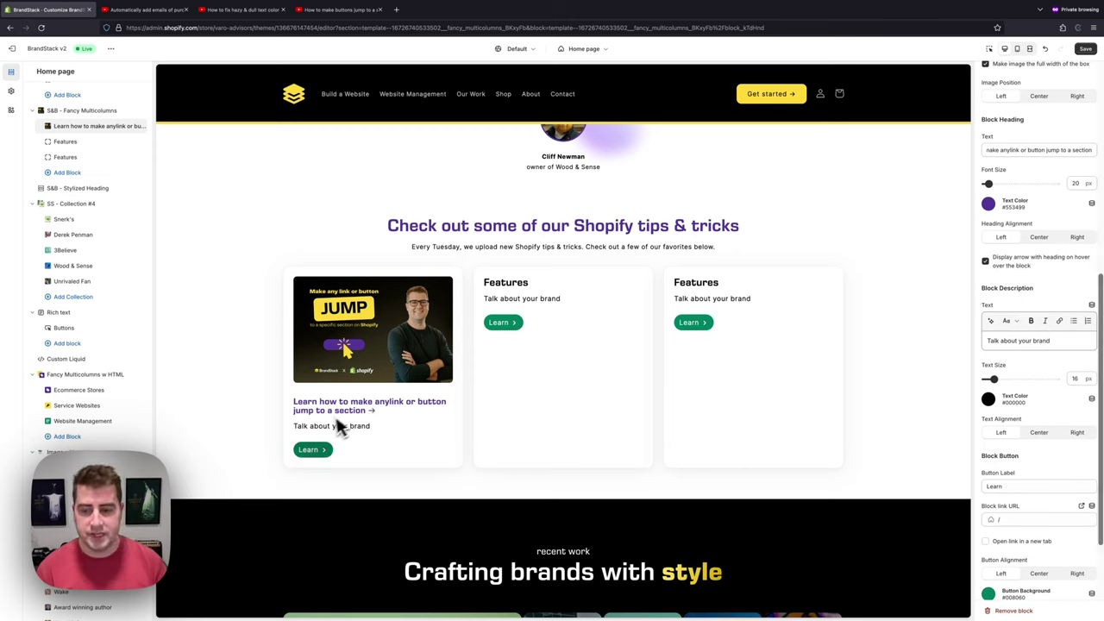
# Set the block description to "click this video to learn more about how to link to any section without an app." at 15 px.
pyautogui.tripleClick(1032, 340)
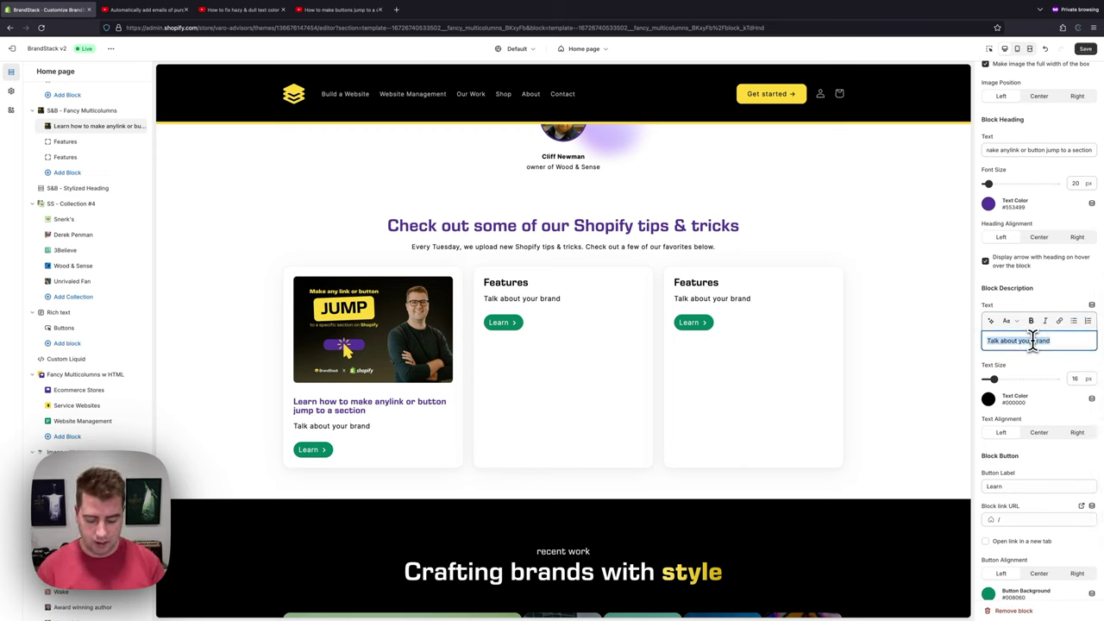
pyautogui.write('cl')
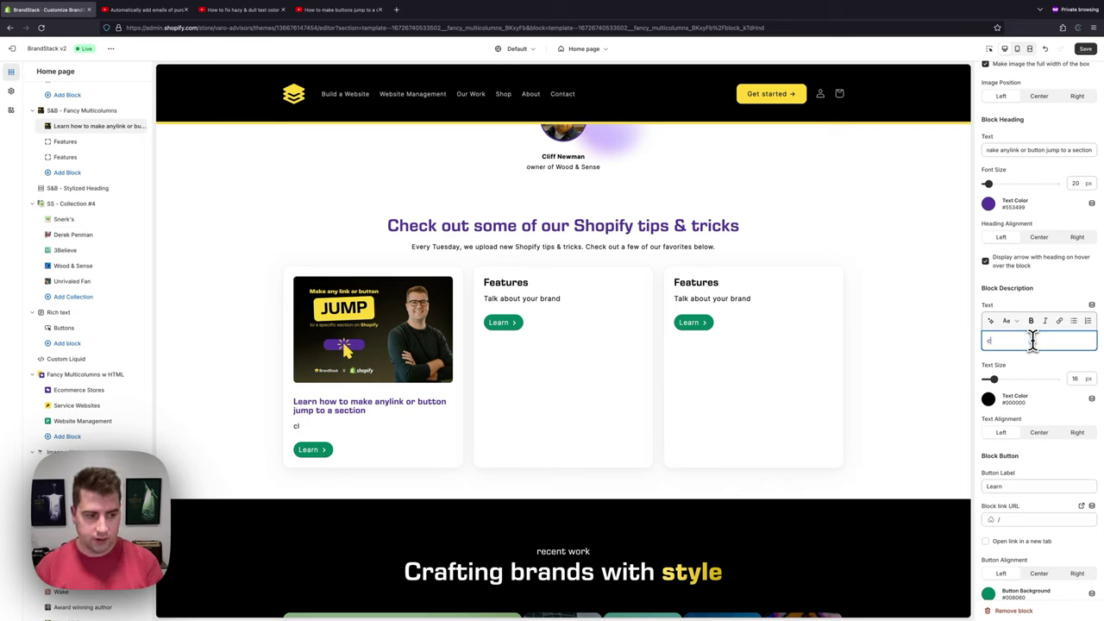
pyautogui.write('ick this video to learn more about how to link to any section without an app.')
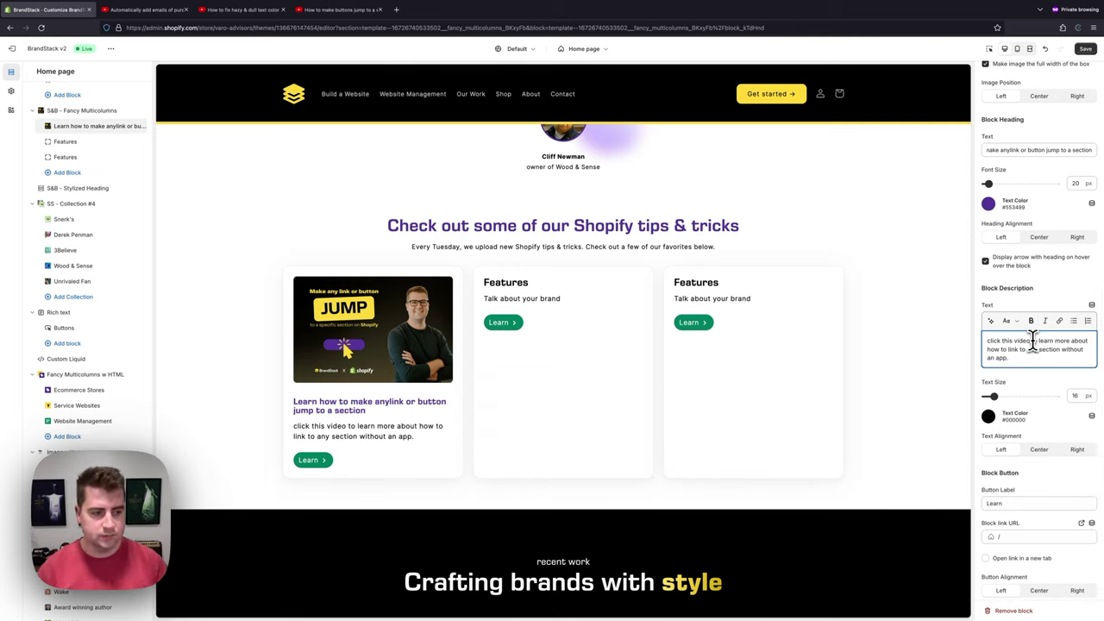
pyautogui.moveTo(993, 396)
pyautogui.mouseDown()
pyautogui.moveTo(1007, 398)
pyautogui.moveTo(987, 401)
pyautogui.mouseUp()
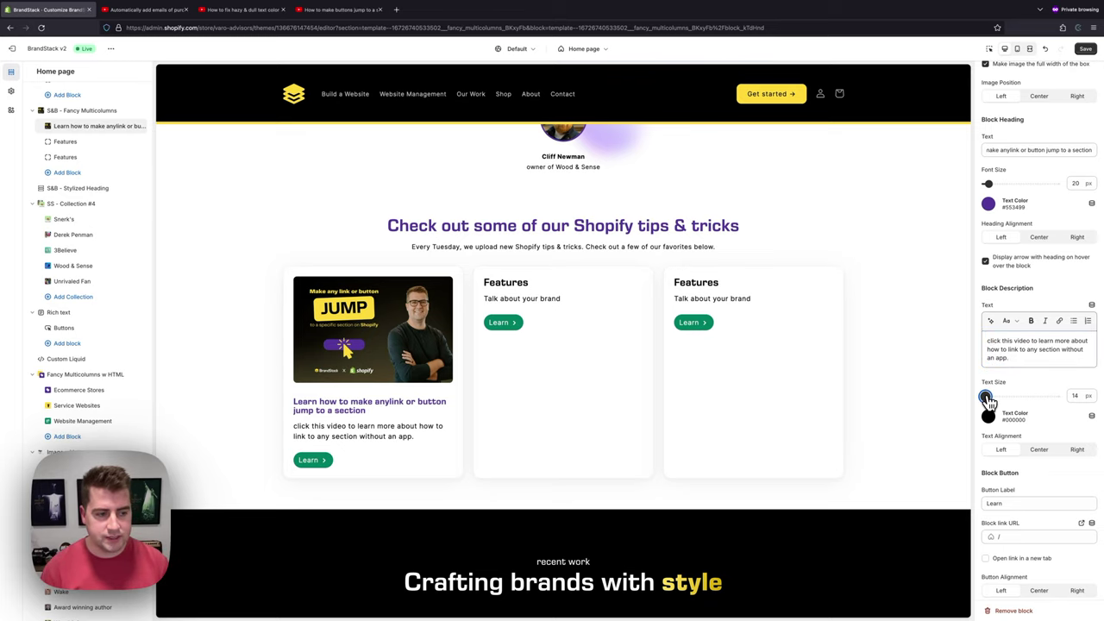
# Try the block description in red #DD1D1D and center-aligned, and restore black #000000 and left alignment.
pyautogui.click(987, 416)
pyautogui.click(1032, 351)
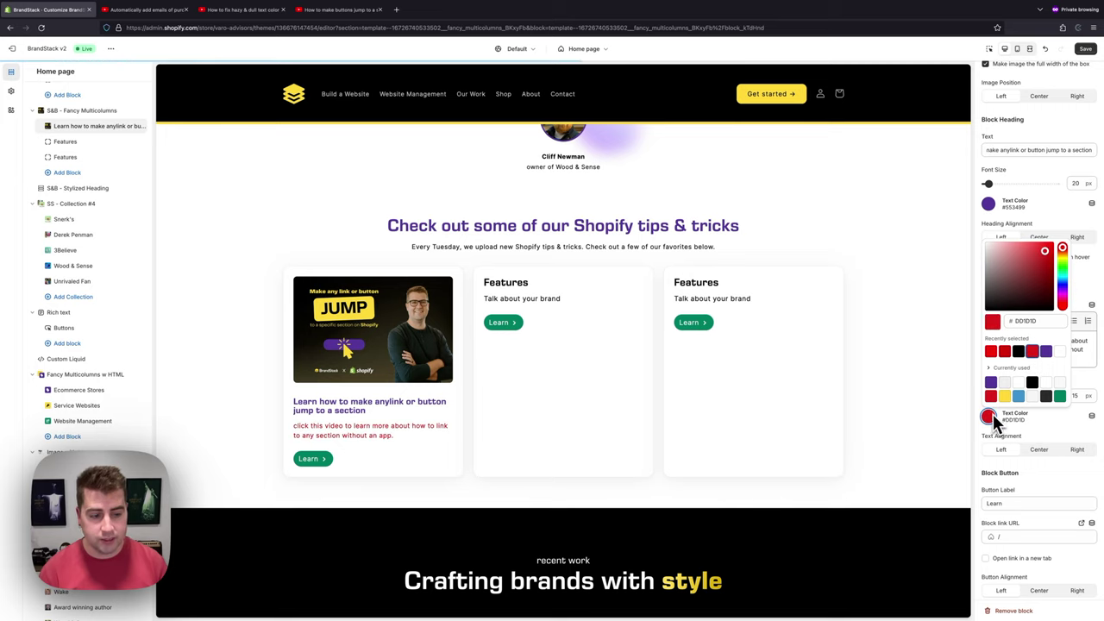
pyautogui.click(1019, 351)
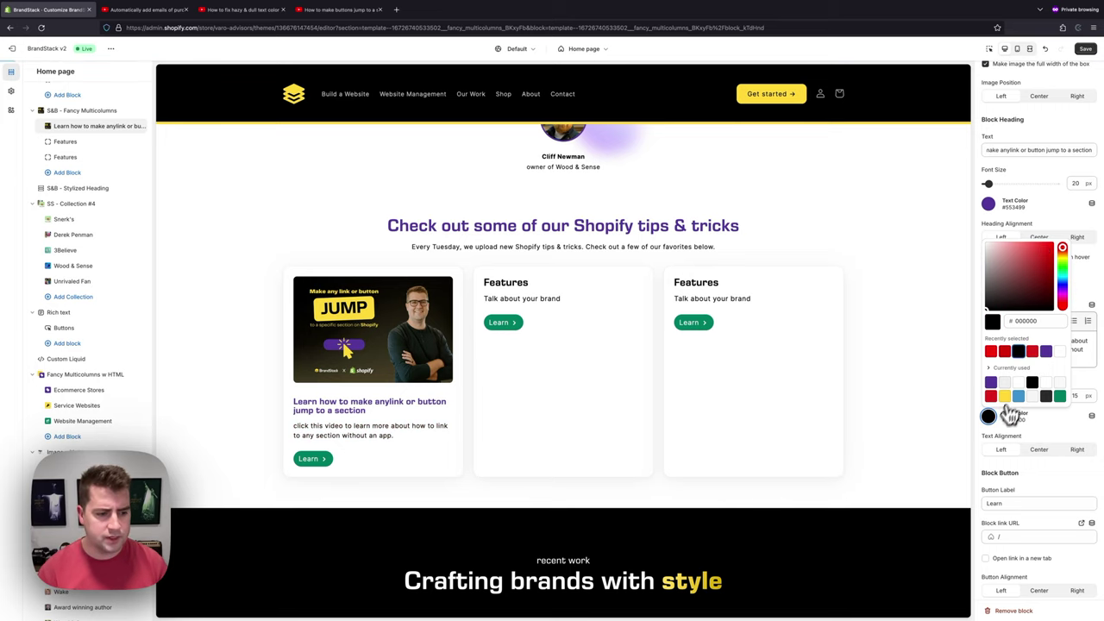
pyautogui.click(1003, 428)
pyautogui.click(1039, 451)
pyautogui.click(1001, 449)
# Clear the block link URL and link the block to the Sections & Blocks collection.
pyautogui.scroll(-1, 1008, 457)
pyautogui.doubleClick(1017, 442)
pyautogui.scroll(-1, 1019, 443)
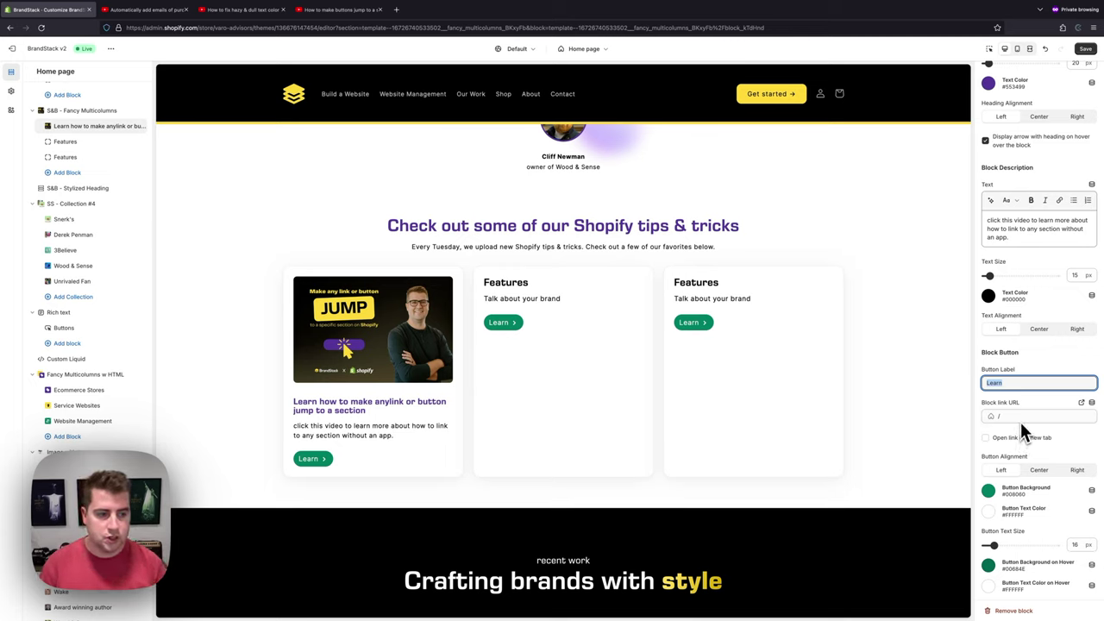
pyautogui.click(1017, 416)
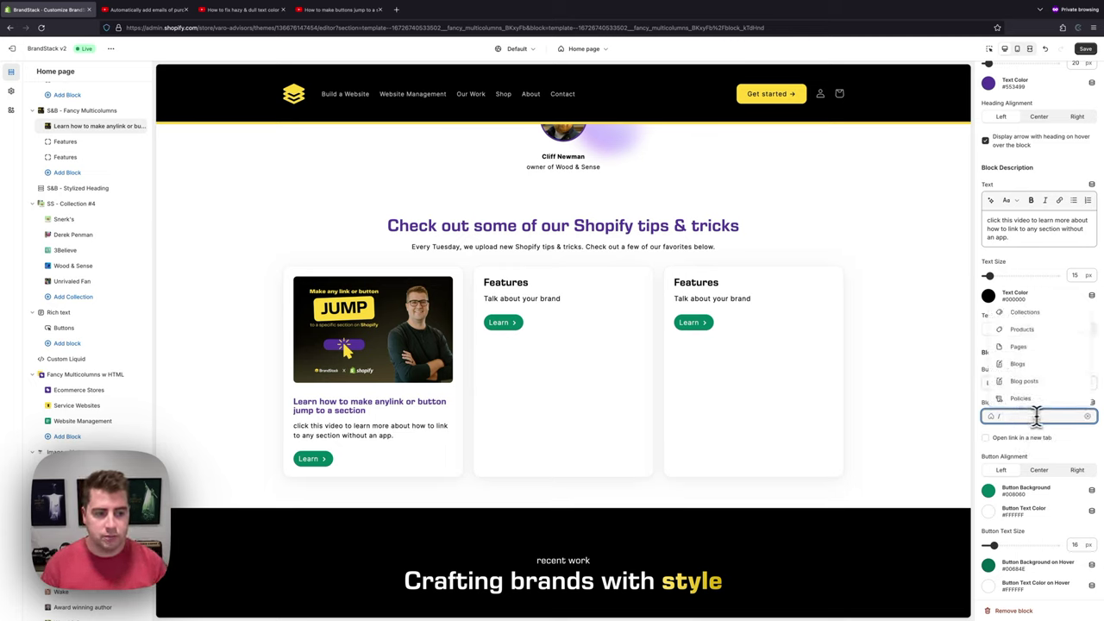
pyautogui.click(1086, 417)
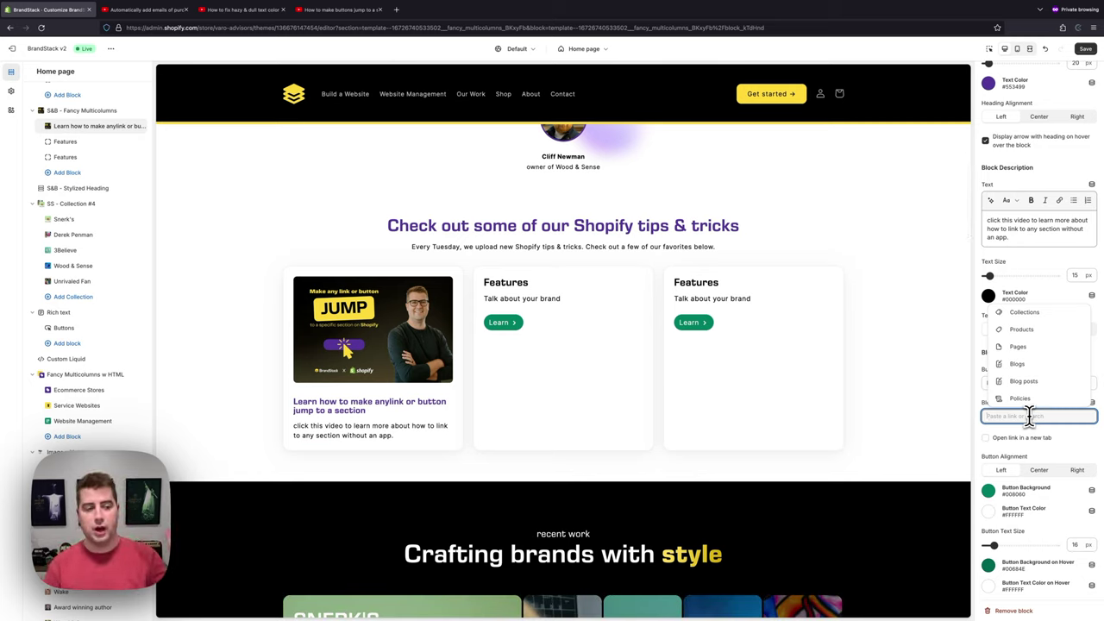
pyautogui.click(1026, 313)
pyautogui.click(1035, 397)
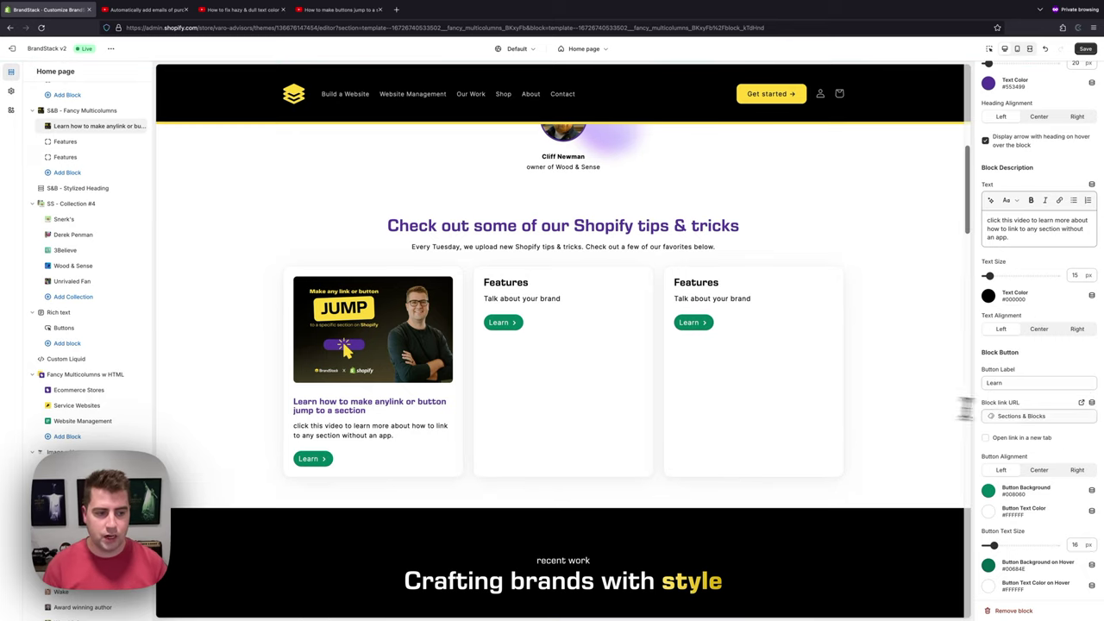
pyautogui.click(1034, 416)
pyautogui.click(1069, 442)
pyautogui.doubleClick(997, 383)
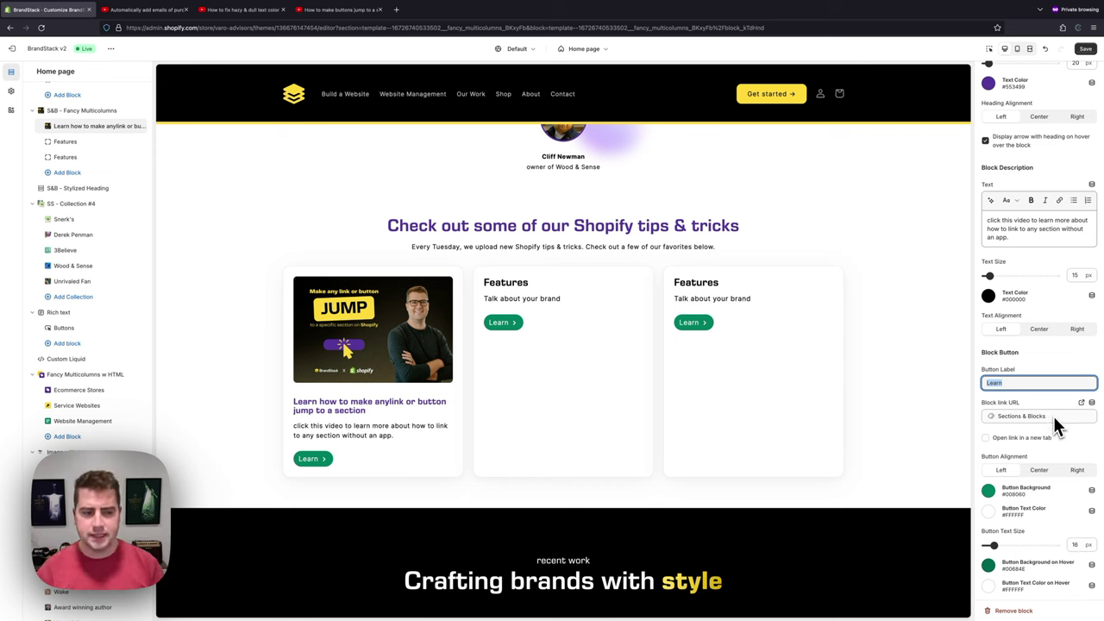
# Copy the URL of the open YouTube video on making buttons jump to a specific section and set it as the block's link.
pyautogui.click(349, 10)
pyautogui.click(345, 28)
pyautogui.hotkey('ctrl', 'c')
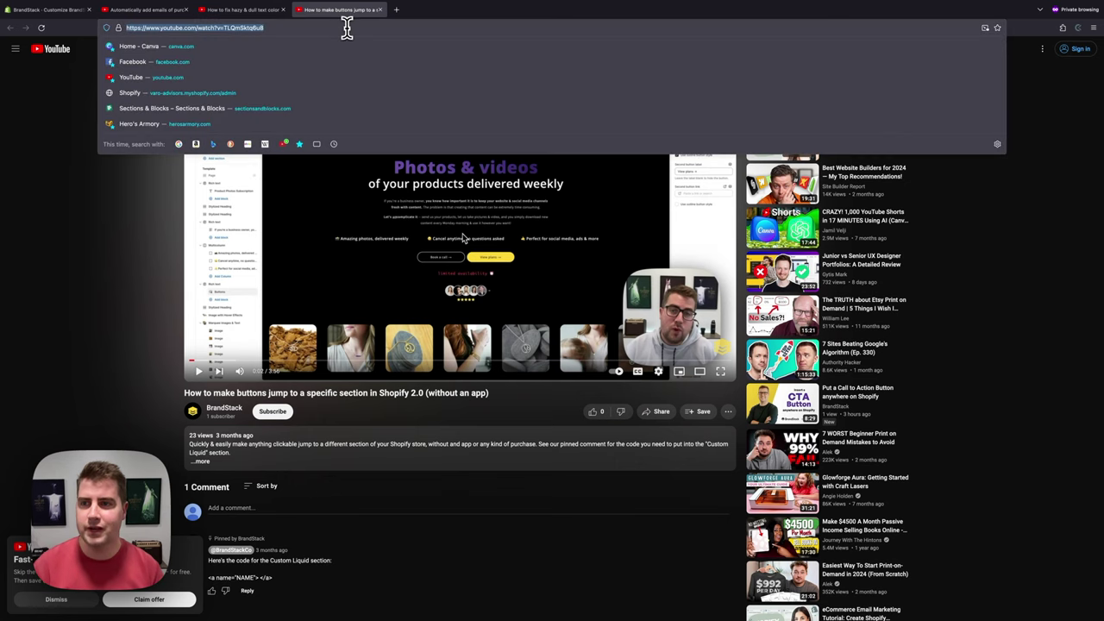
pyautogui.click(53, 10)
pyautogui.click(1085, 419)
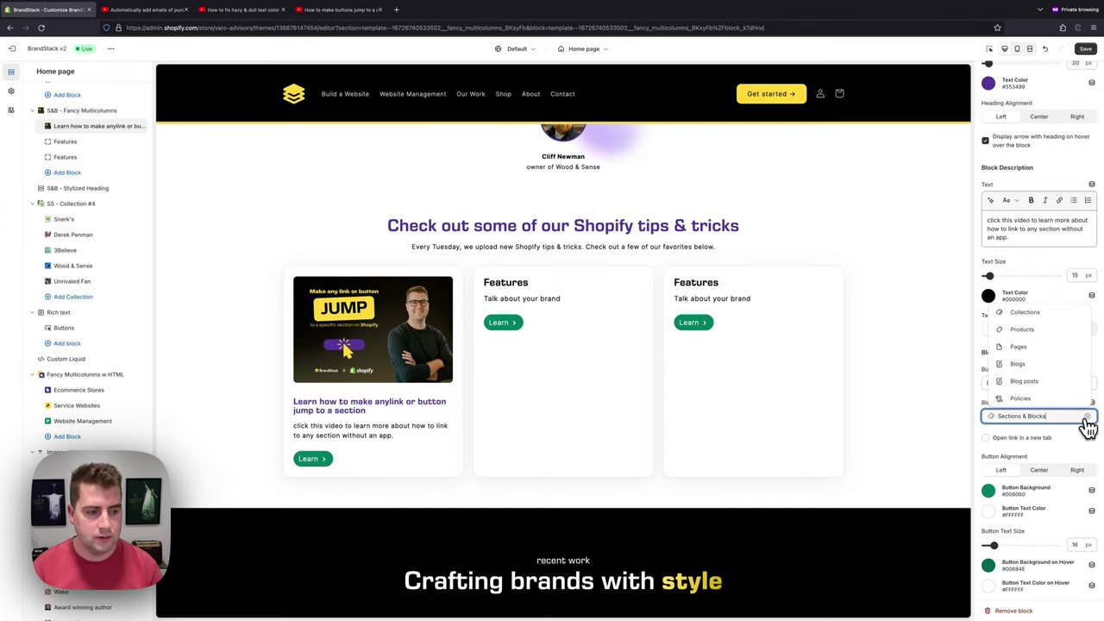
pyautogui.hotkey('ctrl', 'v')
# Try the button label "Watch this video" and an empty label, and settle on "Watch video".
pyautogui.click(1033, 380)
pyautogui.doubleClick(1014, 384)
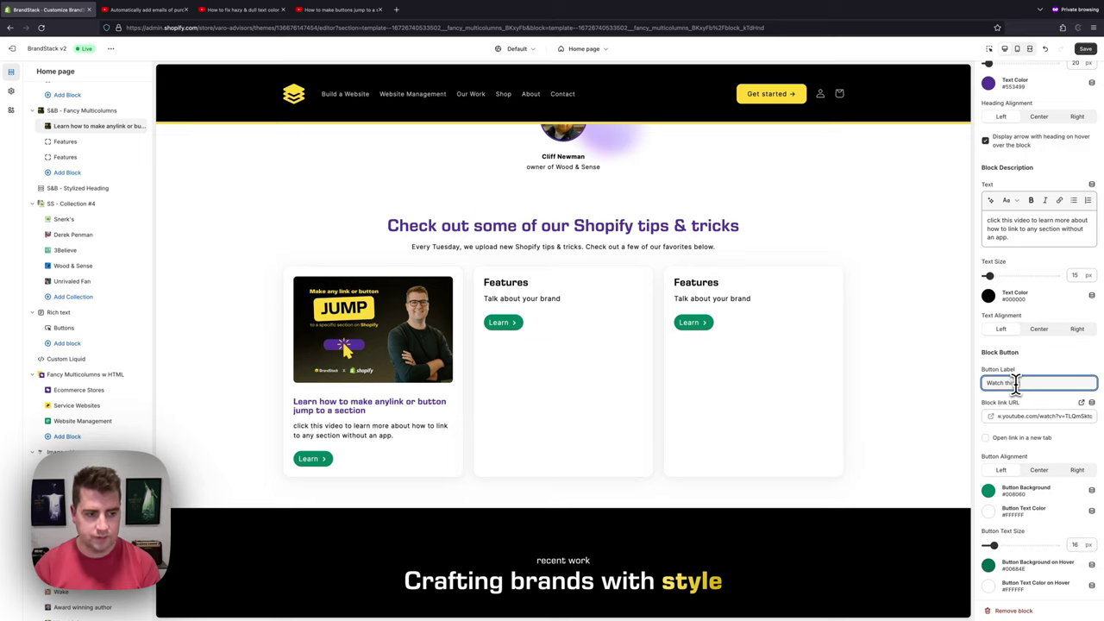
pyautogui.write('Watch this video')
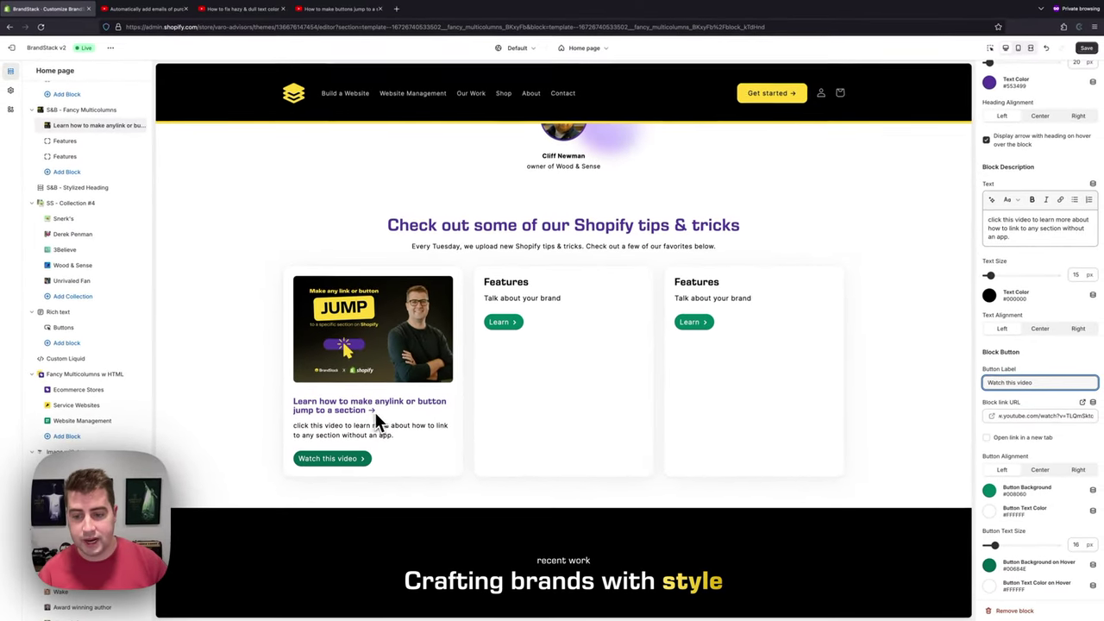
pyautogui.tripleClick(1033, 385)
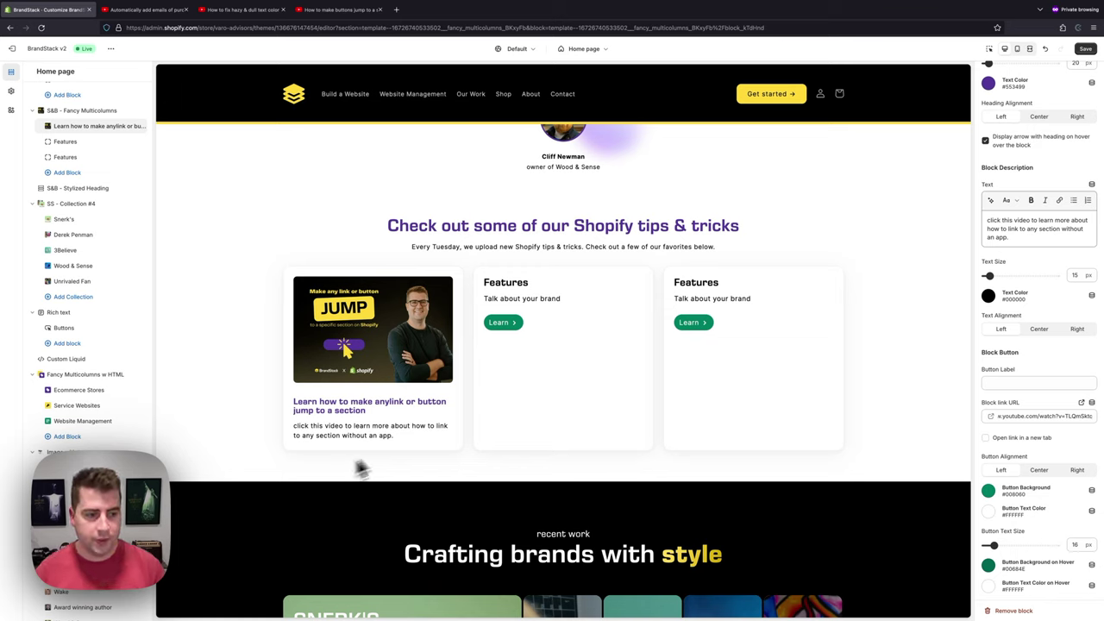
pyautogui.click(1057, 382)
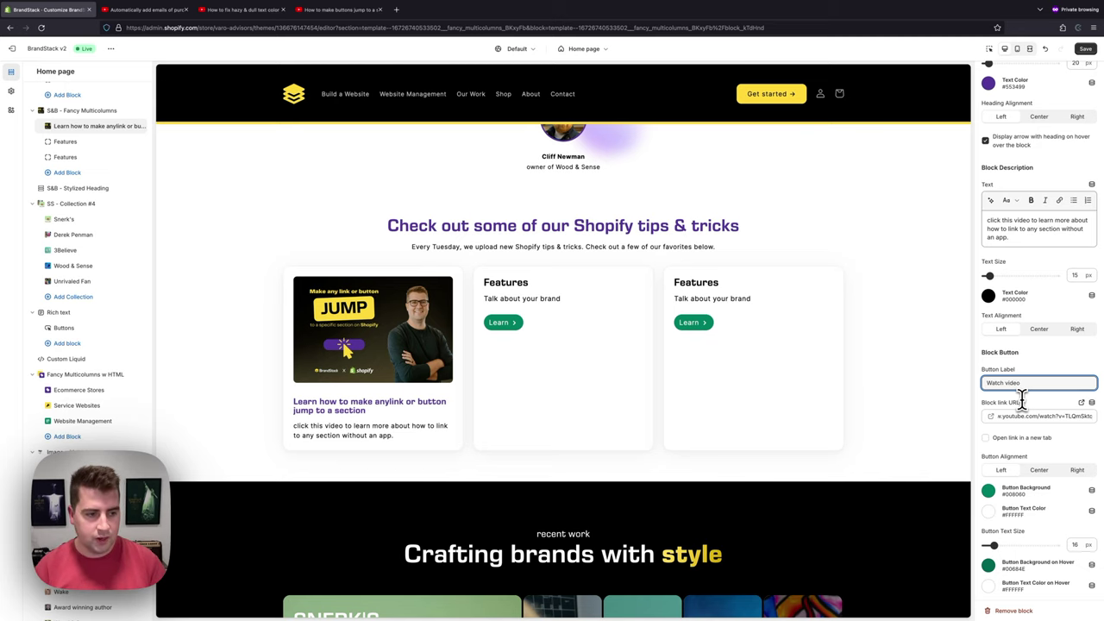
# Turn off the heading arrow shown on block hover and set the block link to open in a new tab.
pyautogui.scroll(1, 1053, 233)
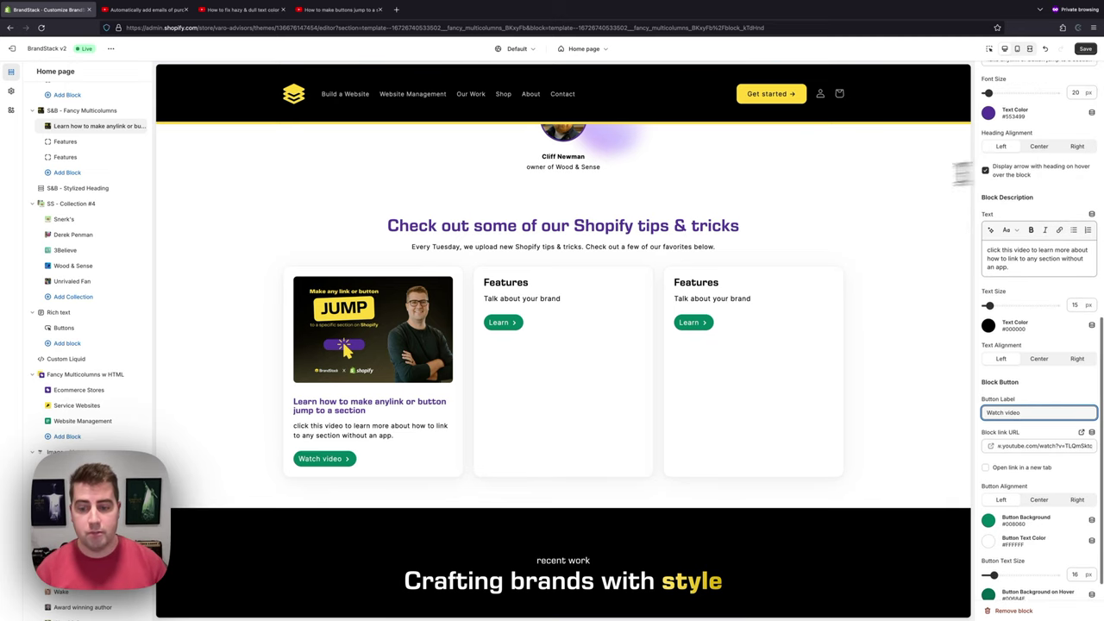
pyautogui.click(987, 171)
pyautogui.scroll(-1, 1022, 276)
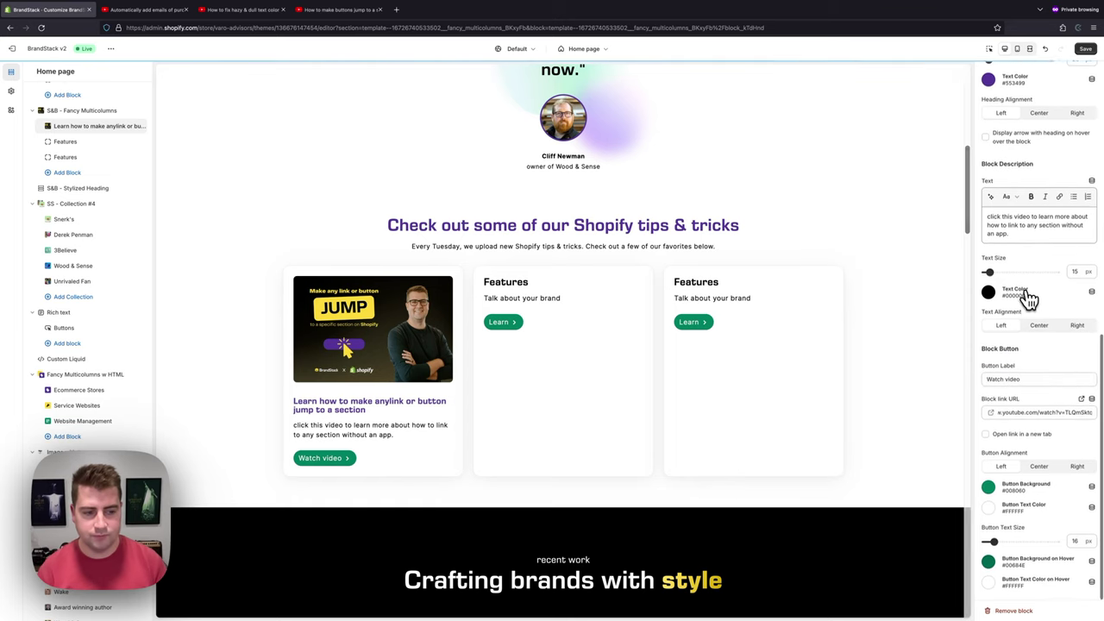
pyautogui.click(1026, 447)
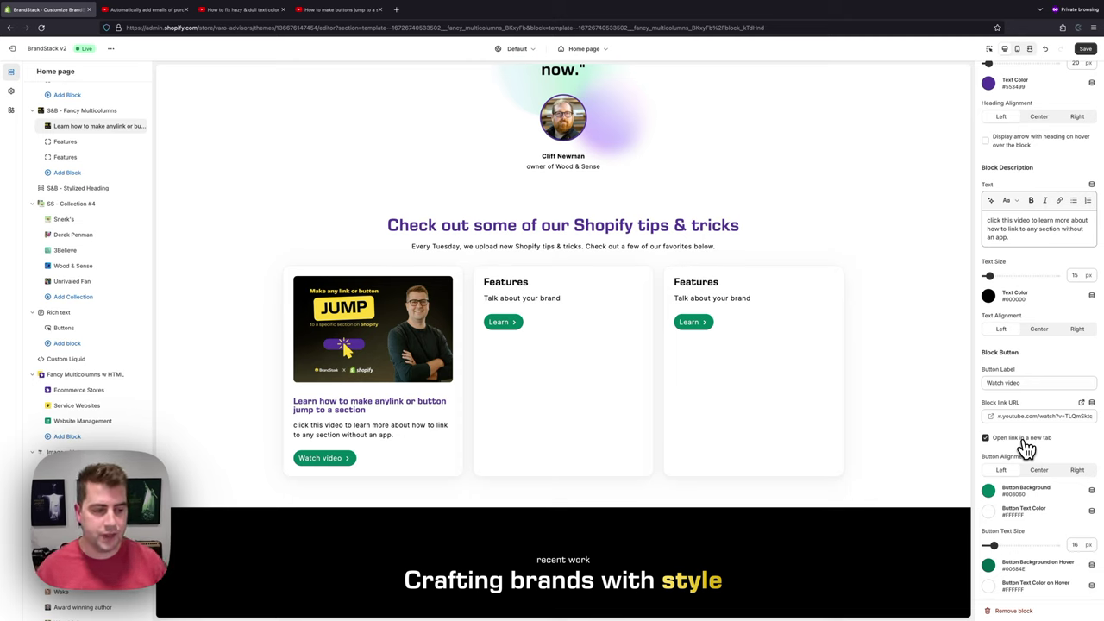
# Try center and right alignment for the block button, and restore left alignment.
pyautogui.click(1039, 473)
pyautogui.click(1078, 472)
pyautogui.click(991, 469)
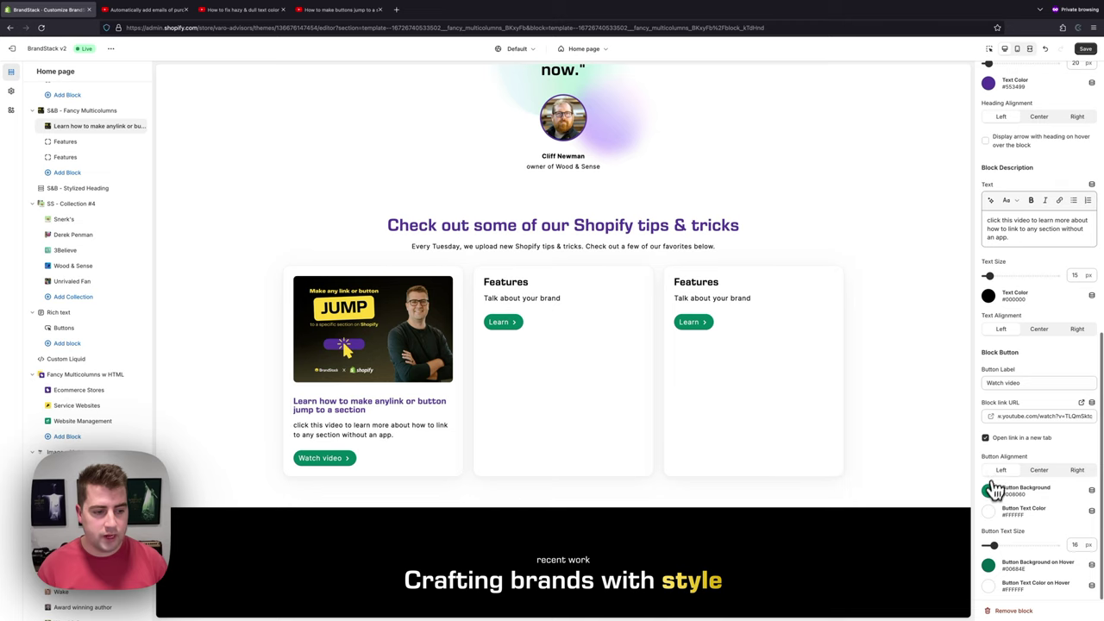
# Set the block's button background to purple #553499.
pyautogui.click(990, 489)
pyautogui.click(1046, 426)
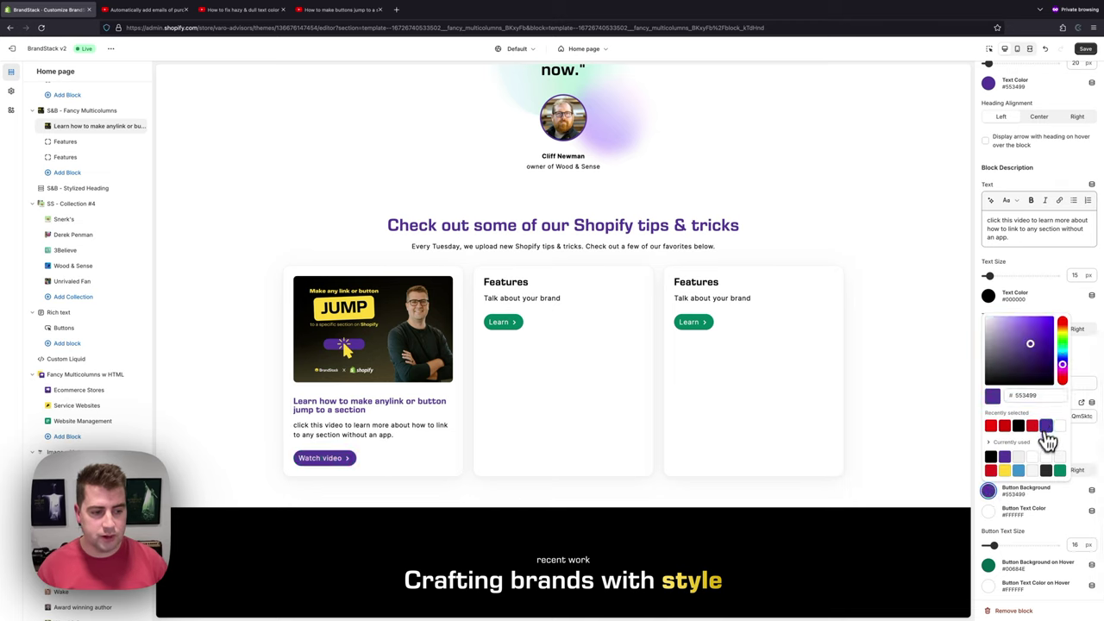
pyautogui.click(990, 491)
# Try yellow, blue and green for the button text color, and return it to white.
pyautogui.click(992, 515)
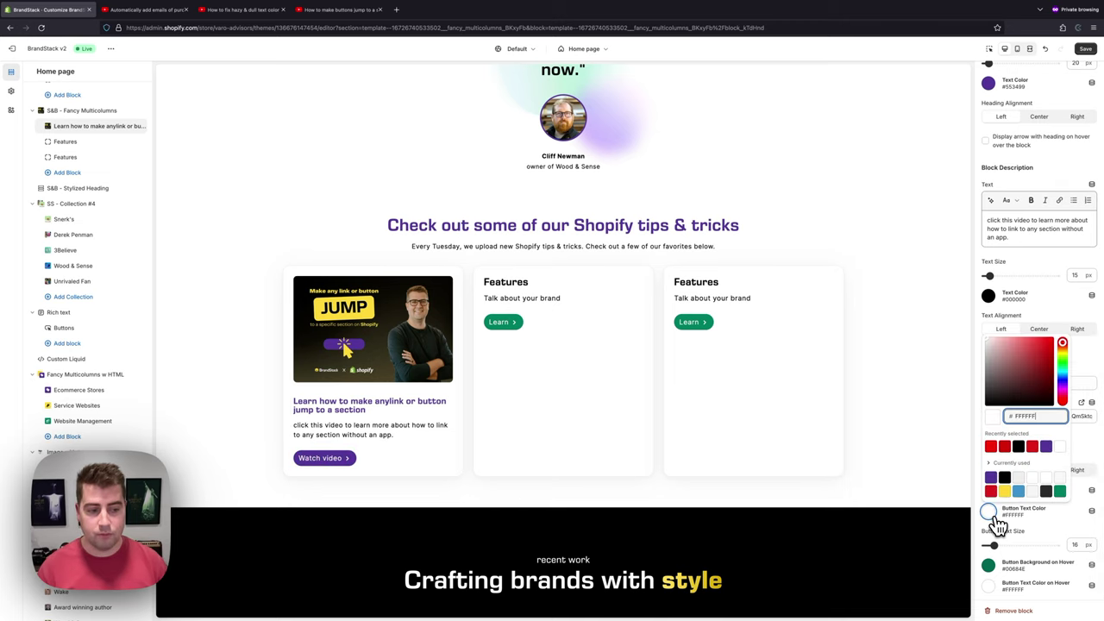
pyautogui.click(1003, 491)
pyautogui.click(1018, 491)
pyautogui.click(1059, 491)
pyautogui.click(1045, 479)
pyautogui.click(996, 514)
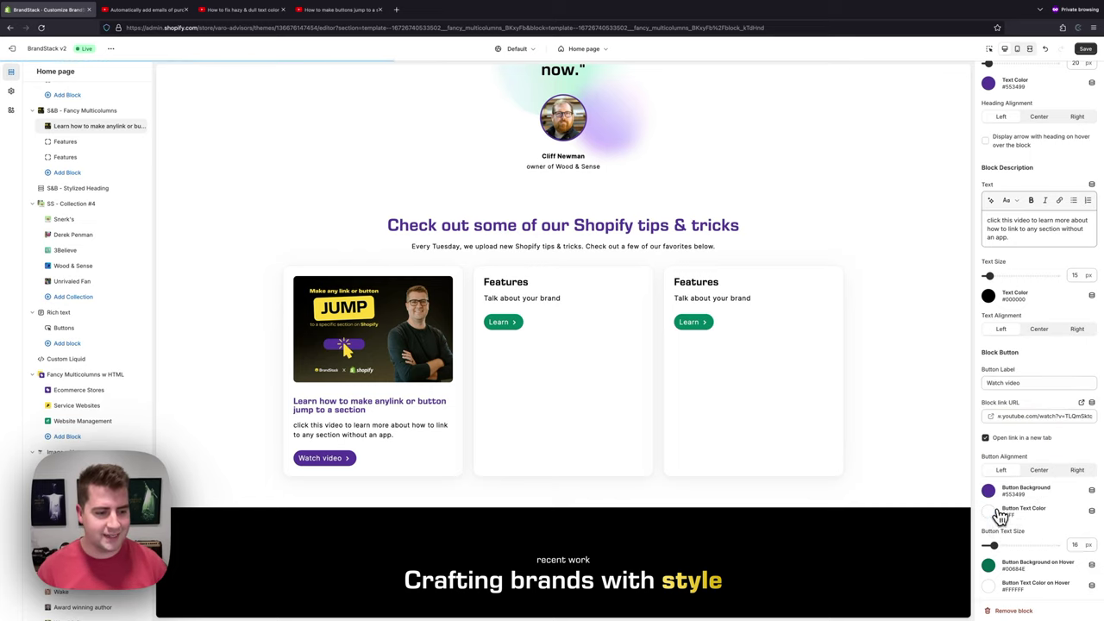
# Reduce the button text size to 14 px and set the button's hover background to darker purple #482B83.
pyautogui.moveTo(994, 545)
pyautogui.mouseDown()
pyautogui.moveTo(1019, 548)
pyautogui.moveTo(990, 548)
pyautogui.mouseUp()
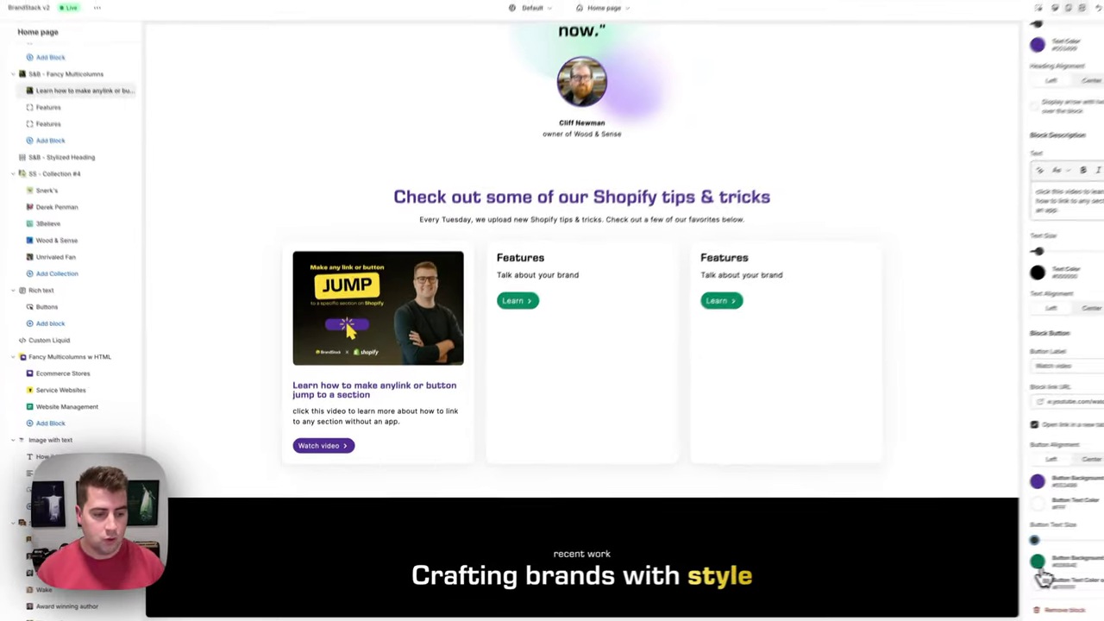
pyautogui.click(1038, 562)
pyautogui.click(1055, 525)
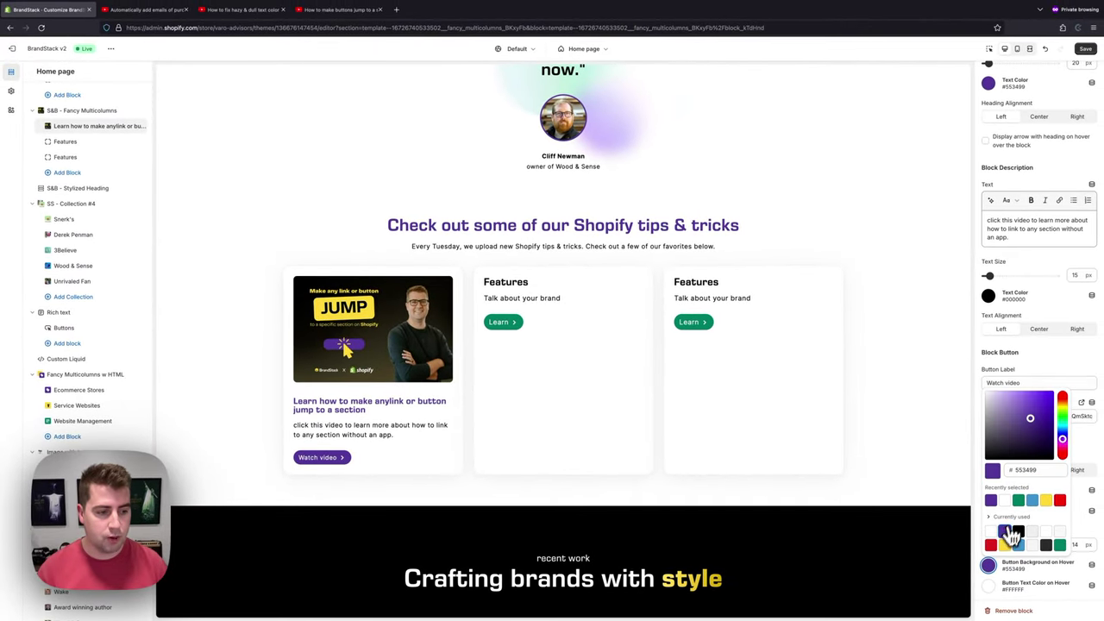
pyautogui.moveTo(1039, 429); pyautogui.dragTo(1031, 431)
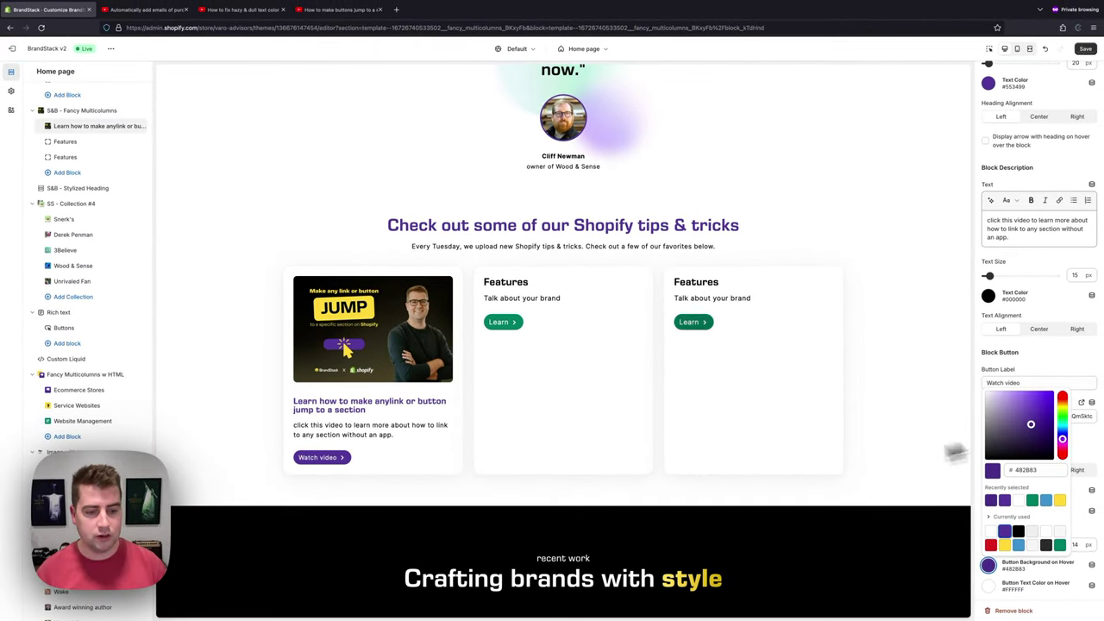
pyautogui.click(723, 498)
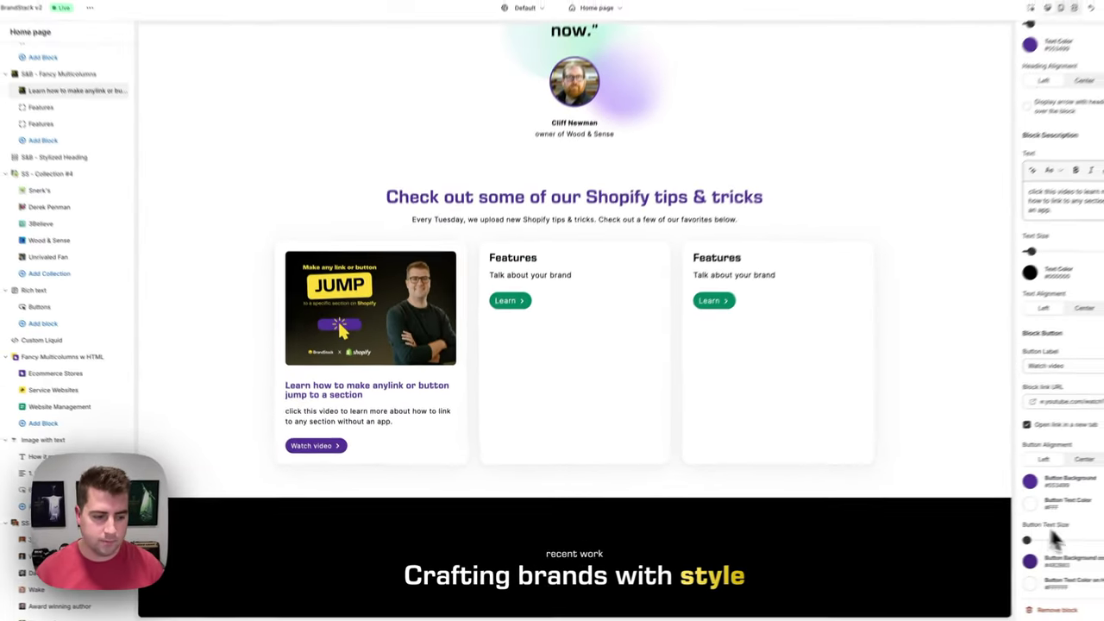
# Delete the two placeholder Features blocks from the Fancy Multicolumns section.
pyautogui.scroll(1, 1033, 534)
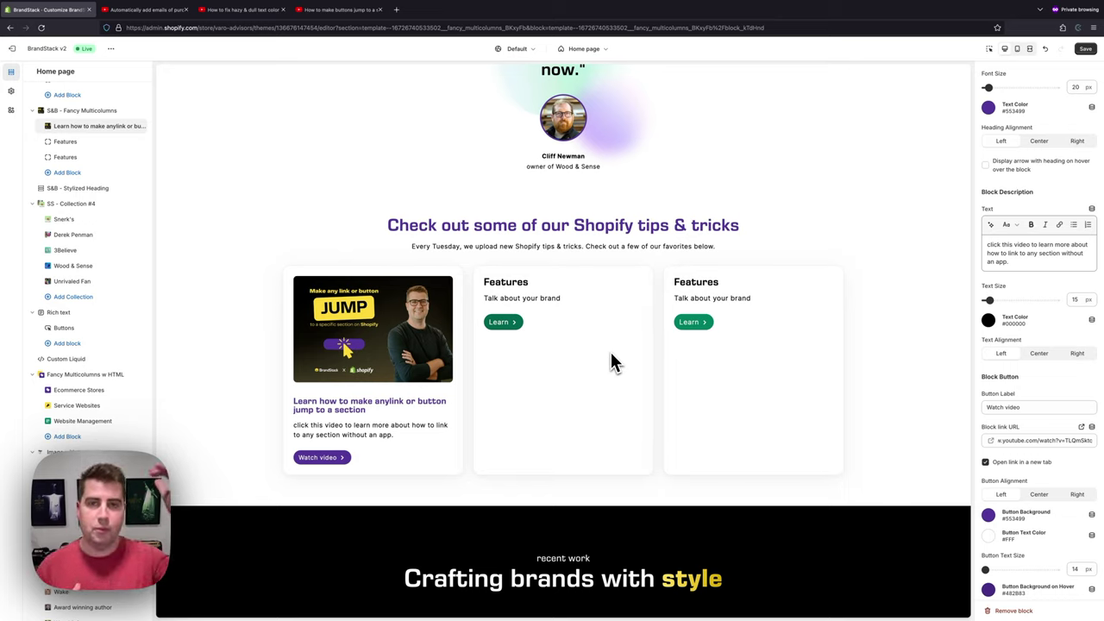
pyautogui.click(130, 143)
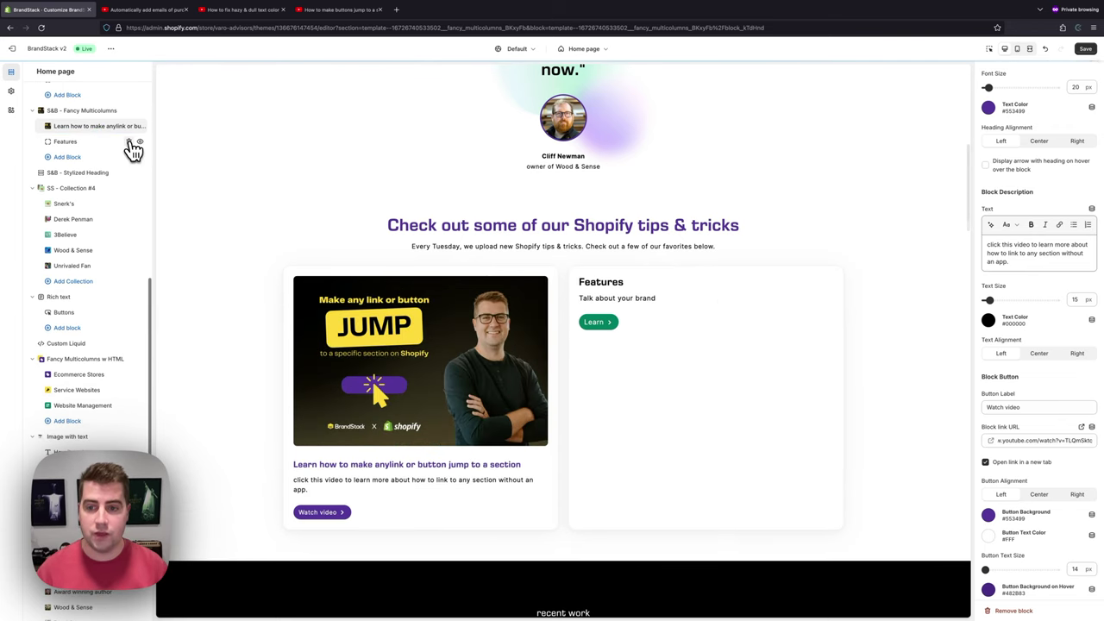
pyautogui.click(129, 143)
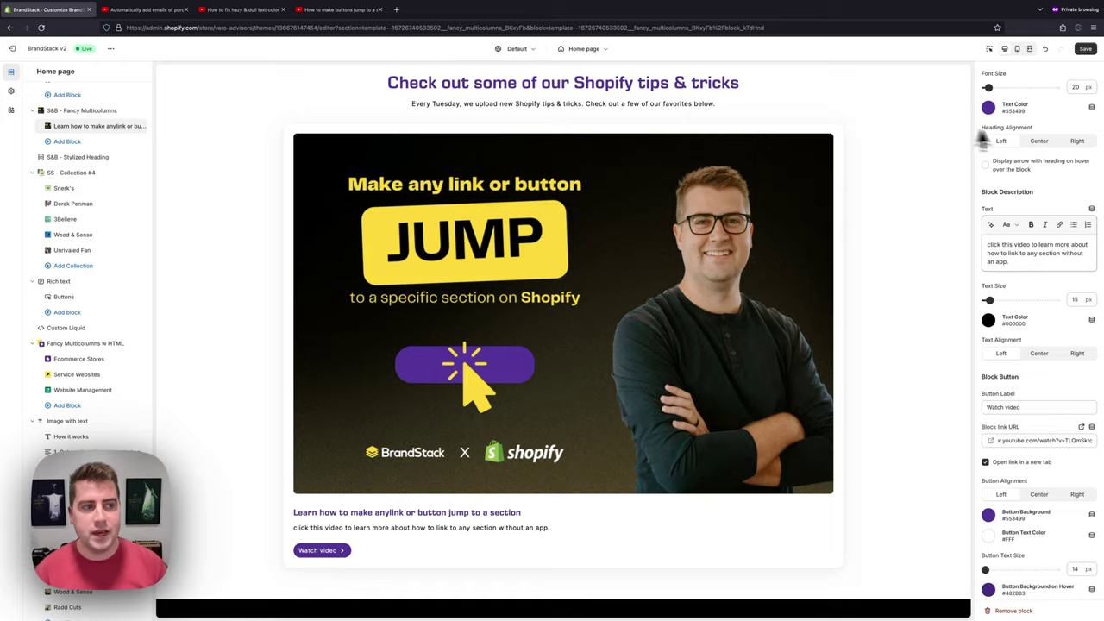
# Duplicate the finished video block twice so the section holds three matching blocks.
pyautogui.scroll(4, 1022, 138)
pyautogui.scroll(5, 1021, 137)
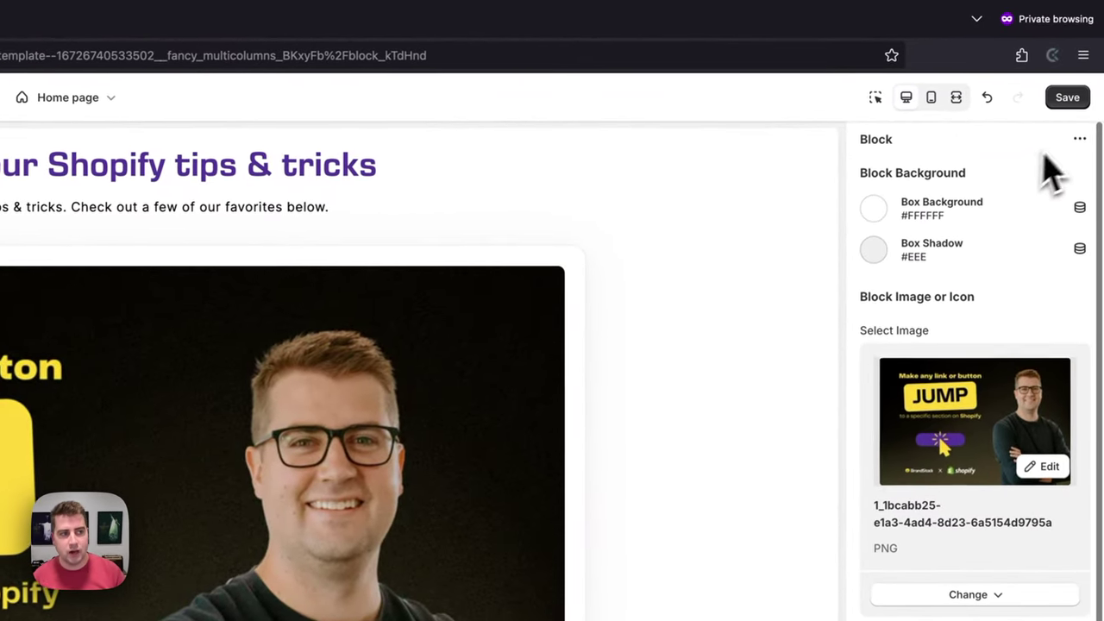
pyautogui.click(1079, 141)
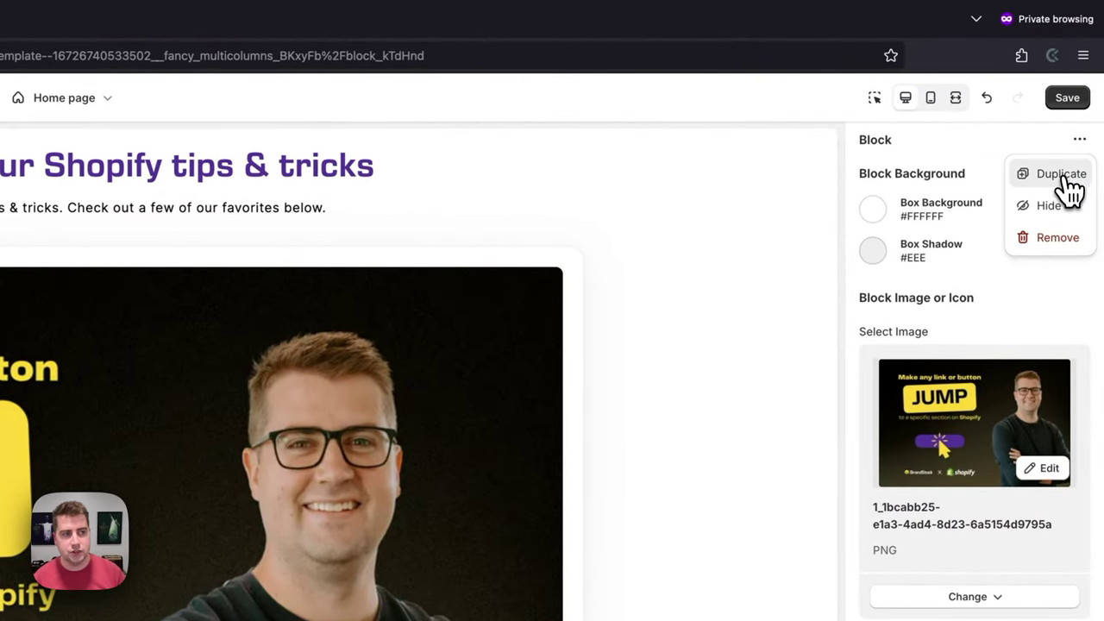
pyautogui.click(1060, 176)
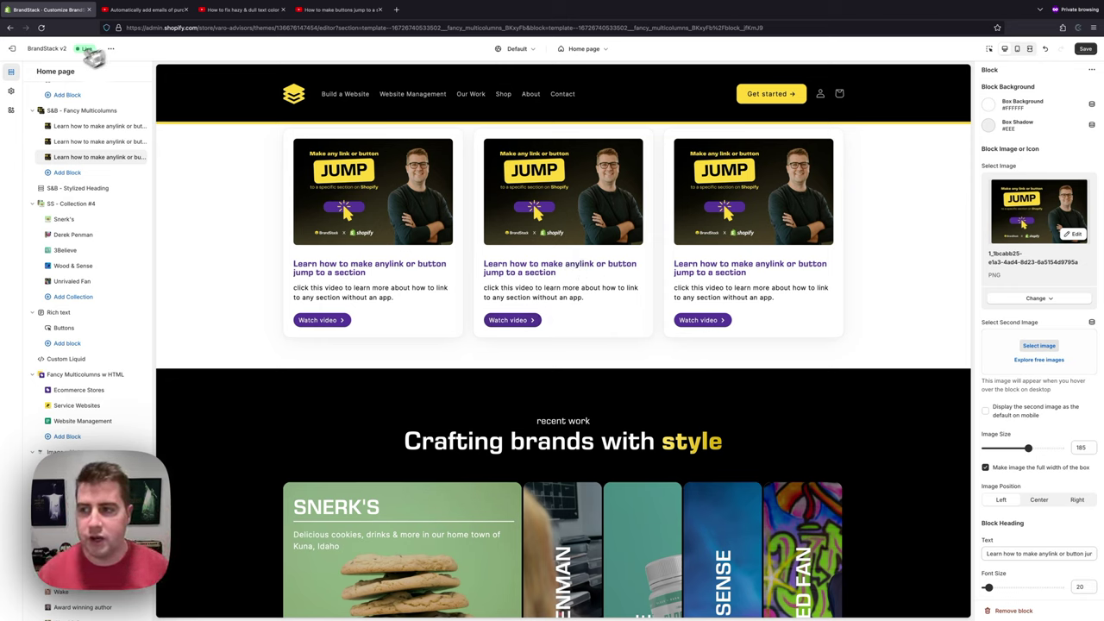
# Replace the second block's image with the "emails of purchasers" thumbnail from the store library.
pyautogui.click(76, 143)
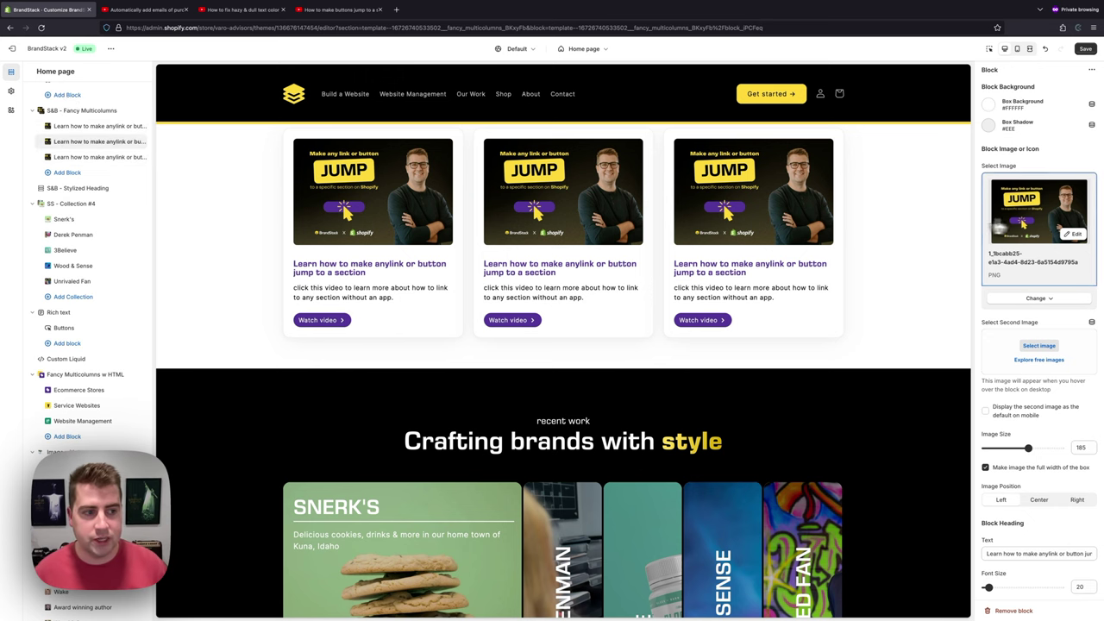
pyautogui.click(1039, 212)
pyautogui.click(537, 231)
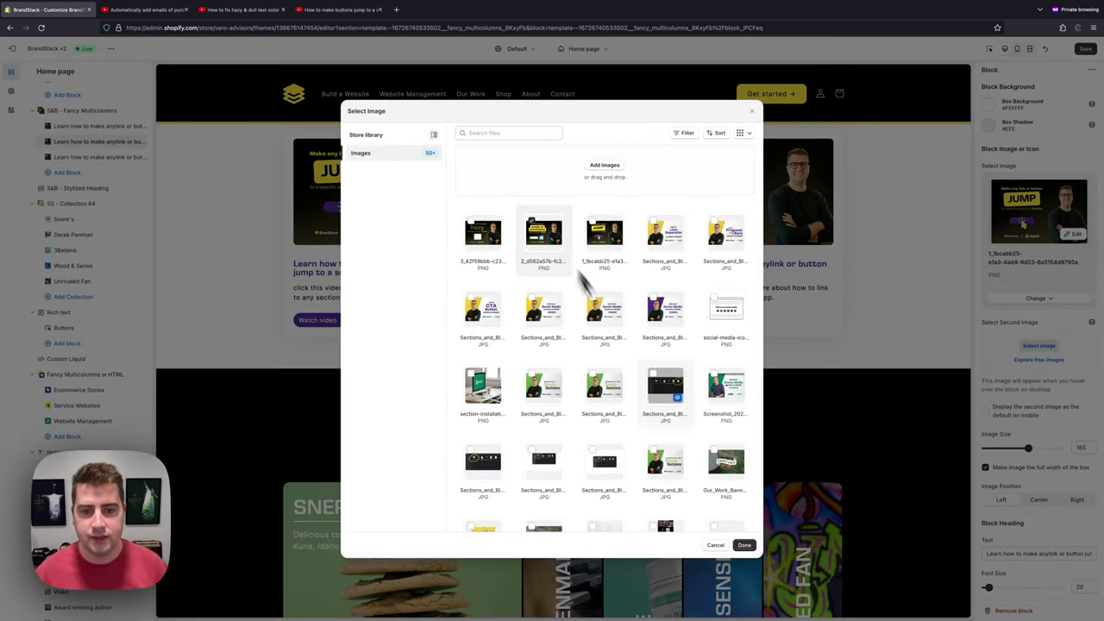
pyautogui.click(743, 545)
# Replace the third block's image with the "hazy" text color thumbnail from the store library.
pyautogui.click(89, 160)
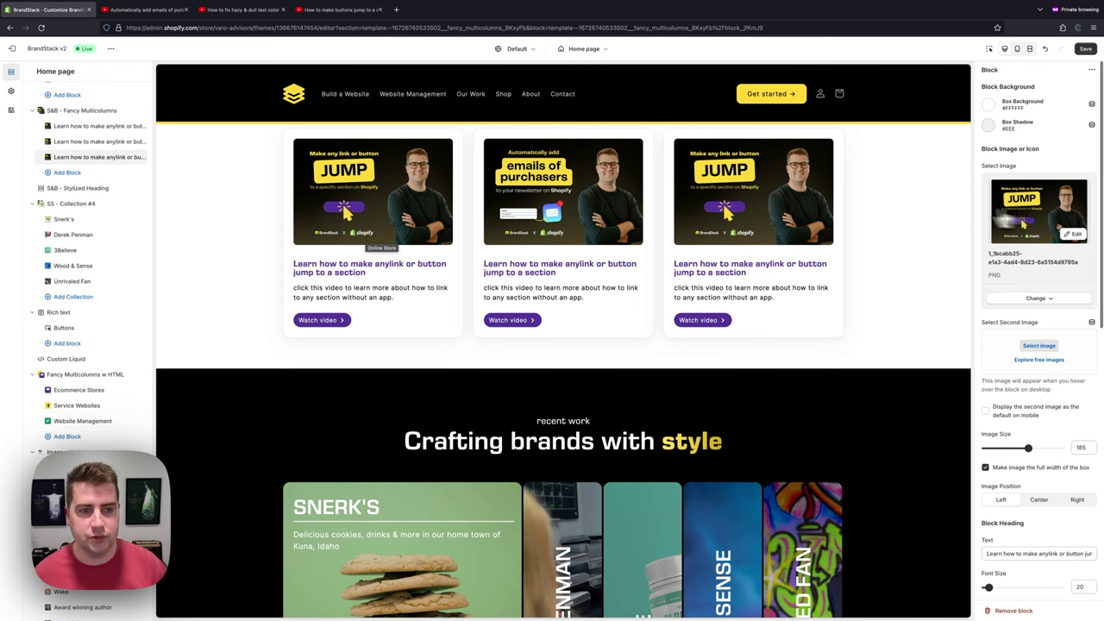
pyautogui.click(991, 215)
pyautogui.click(743, 545)
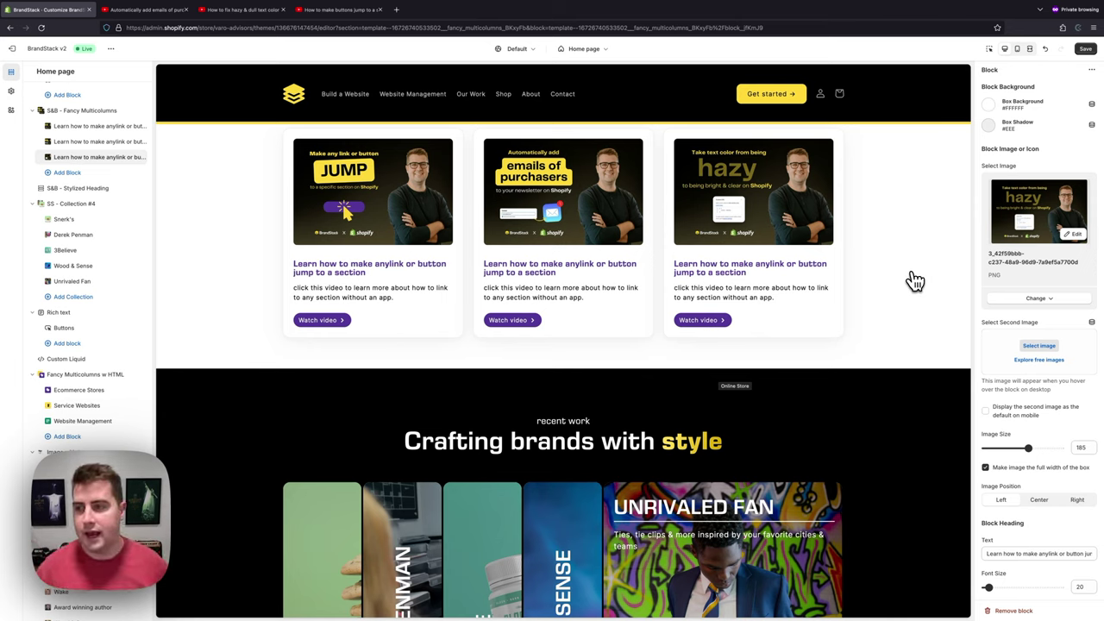
# Clear the second block's button label and check the three blocks in the preview.
pyautogui.click(112, 142)
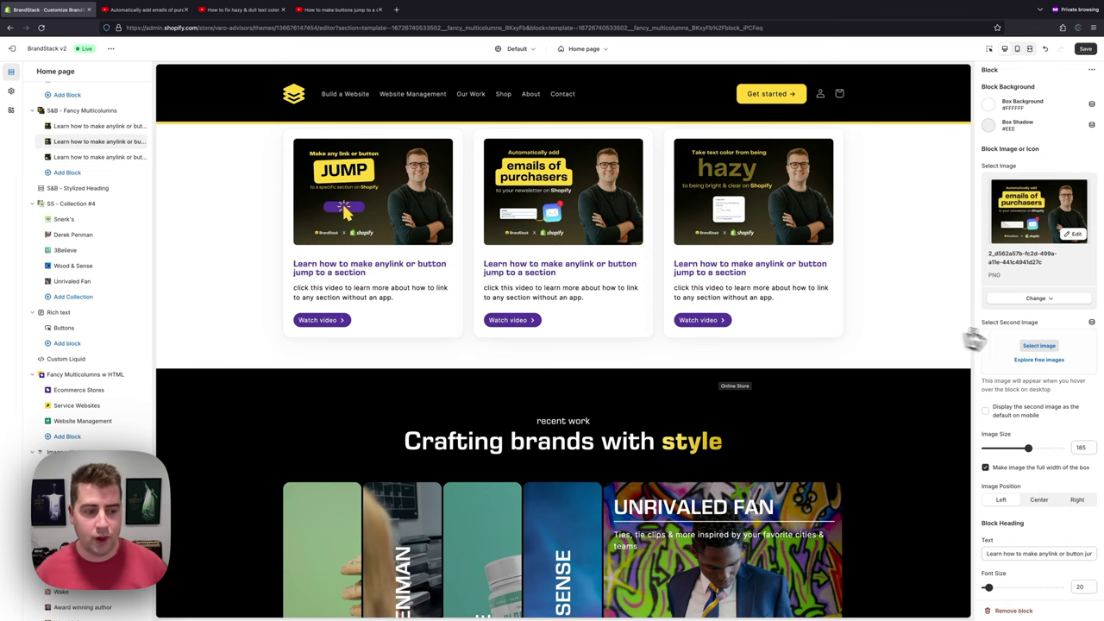
pyautogui.scroll(-10, 1035, 362)
pyautogui.tripleClick(1020, 383)
pyautogui.press('BackSpace')
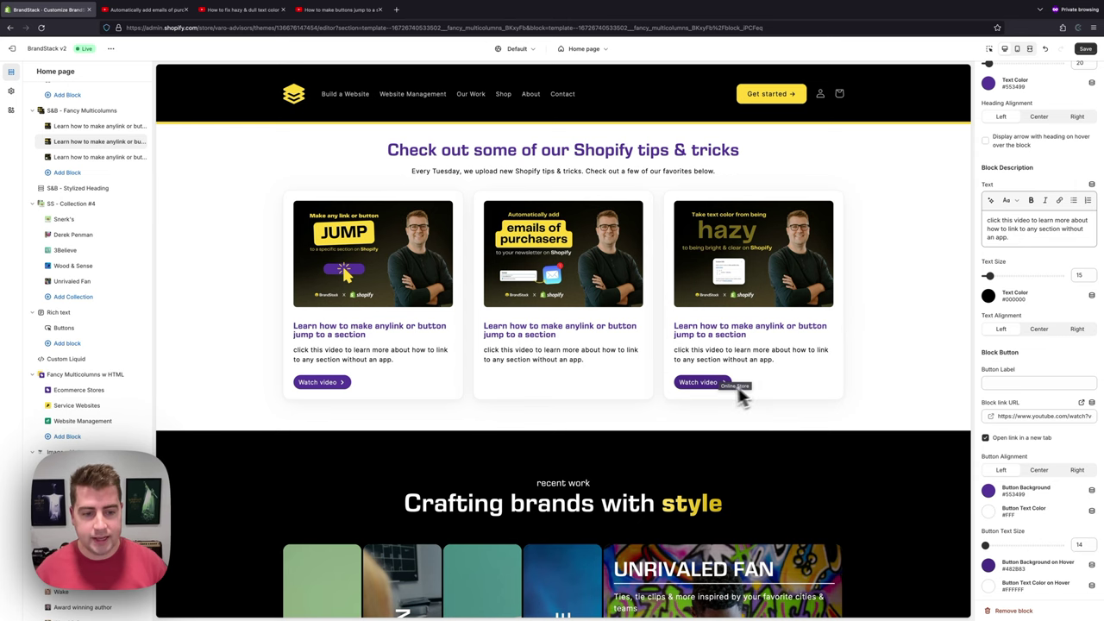
pyautogui.scroll(1, 853, 351)
pyautogui.scroll(1, 856, 351)
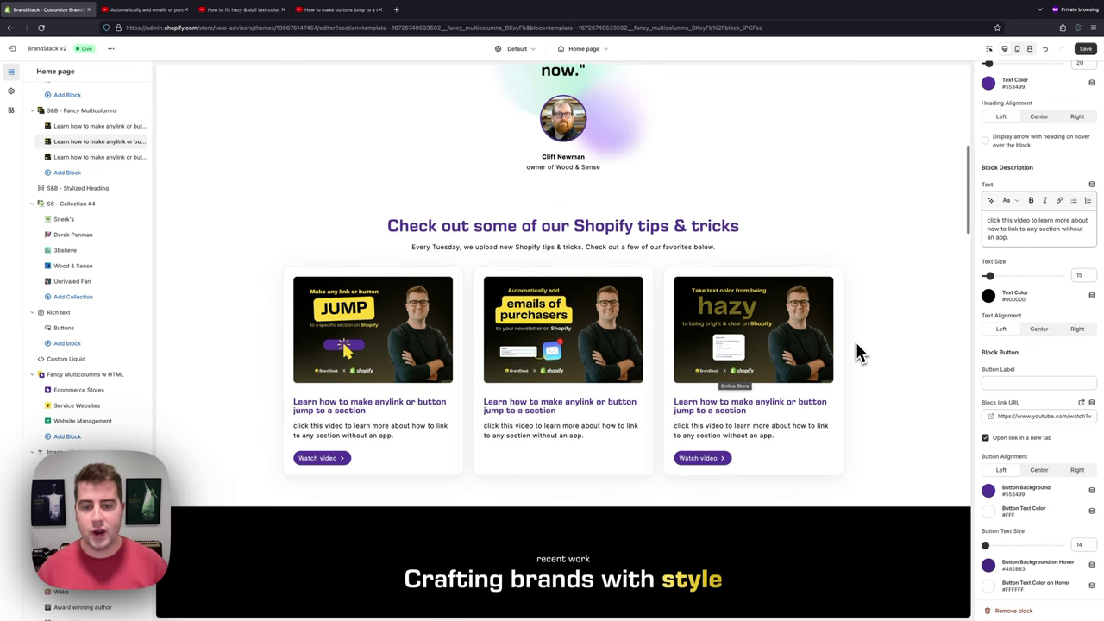